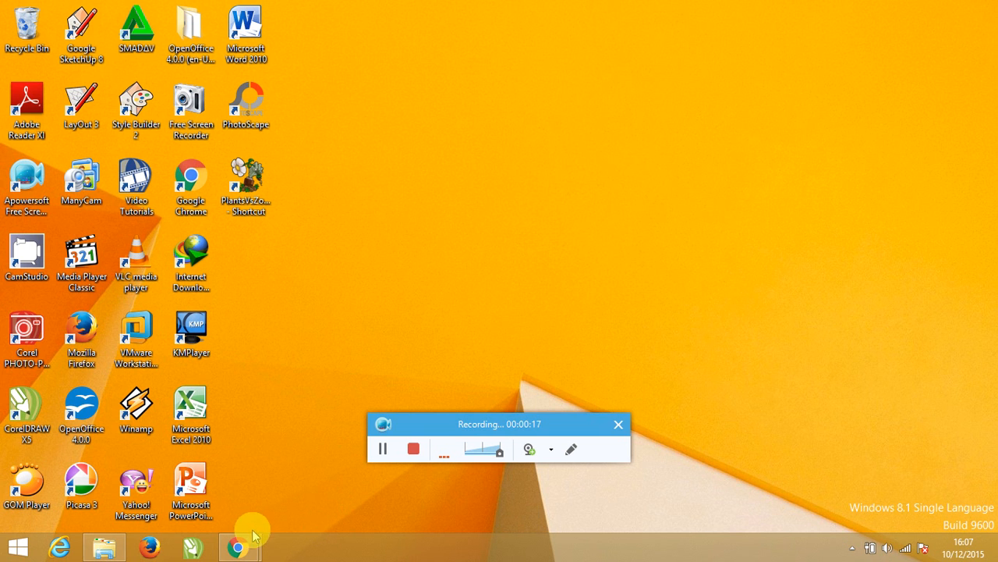
Switch to the Chrome window with the openSUSE Leap 42.1, GNOME appliance and move the recorder window clear of the page content
{"action": "mouse_move", "coordinate": [253, 554]}
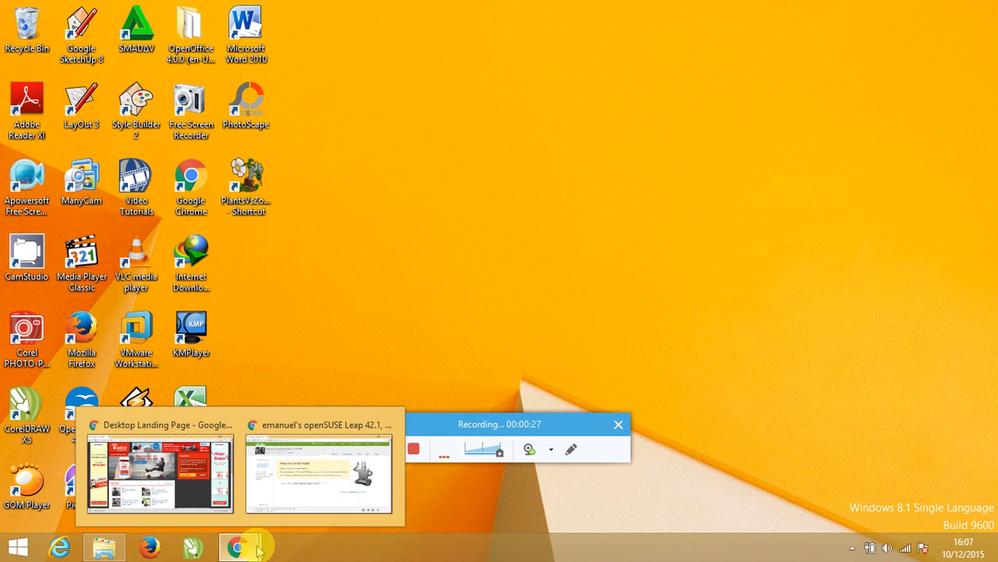
{"action": "left_click", "coordinate": [330, 484]}
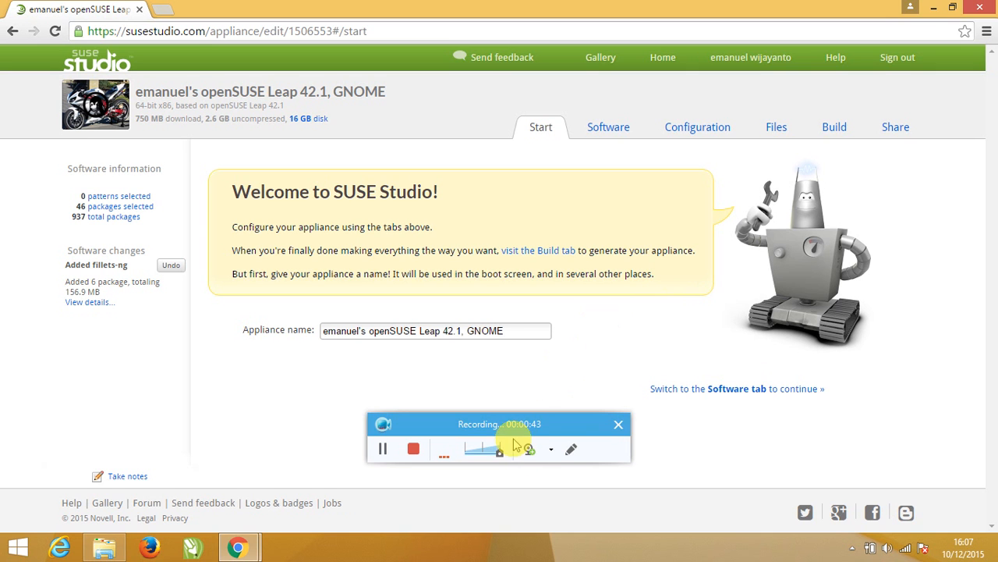
{"action": "left_click_drag", "start_coordinate": [495, 421], "coordinate": [858, 530]}
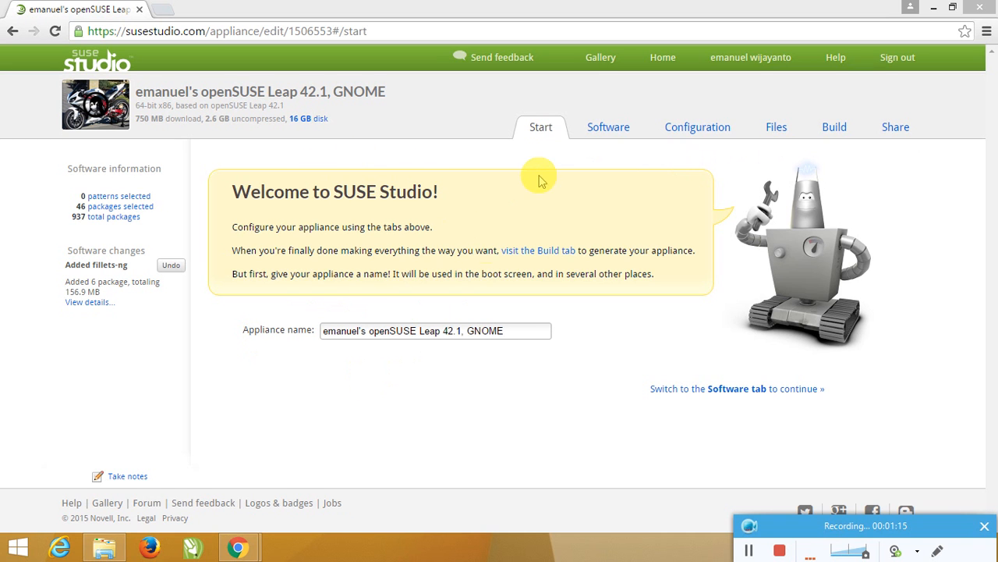
Open the appliance's software settings and examine the software sources, selected packages and software search section
{"action": "left_click", "coordinate": [607, 132]}
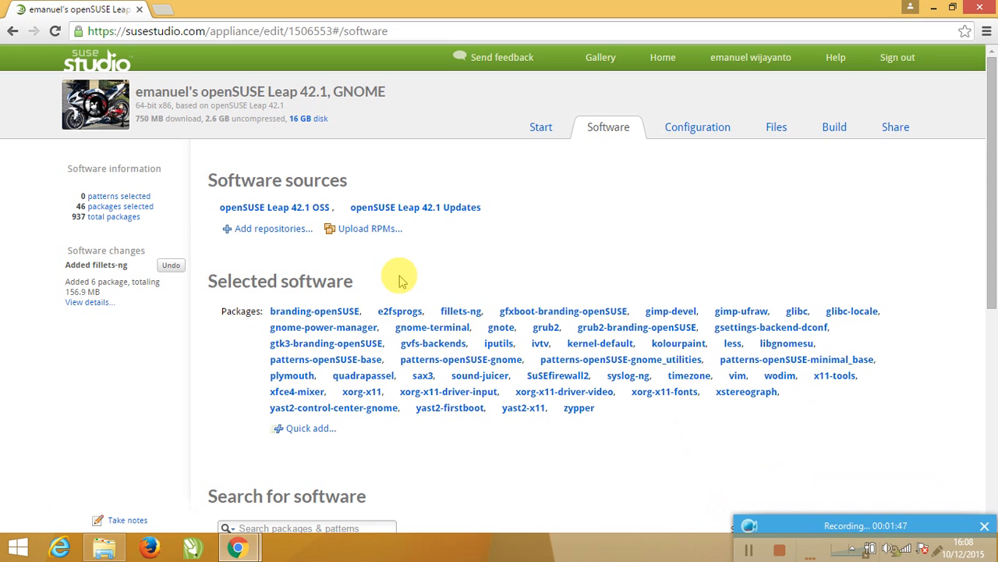
{"action": "scroll", "coordinate": [507, 329], "scroll_direction": "down", "scroll_amount": 3}
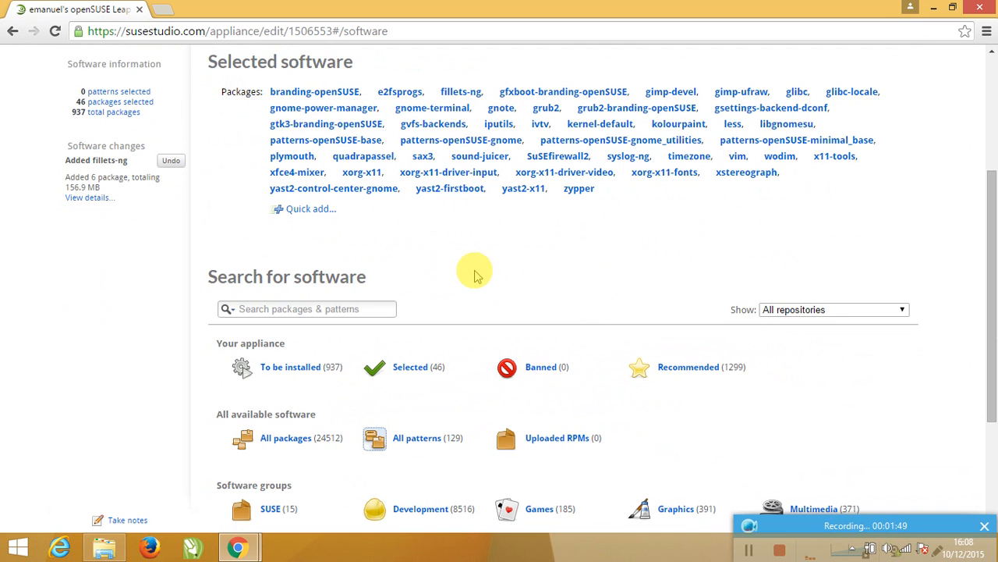
{"action": "scroll", "coordinate": [473, 270], "scroll_direction": "up", "scroll_amount": 1}
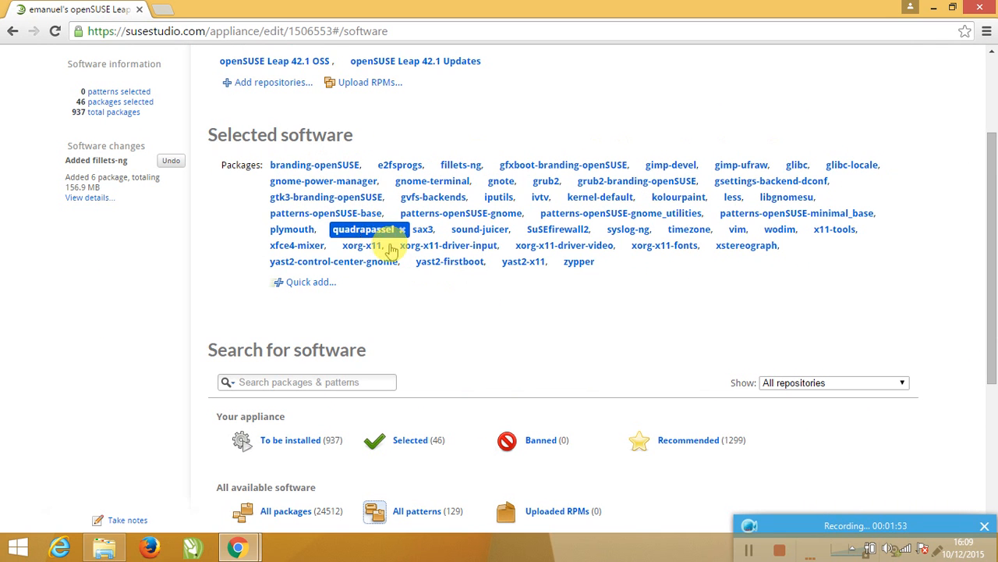
{"action": "scroll", "coordinate": [328, 224], "scroll_direction": "up", "scroll_amount": 2}
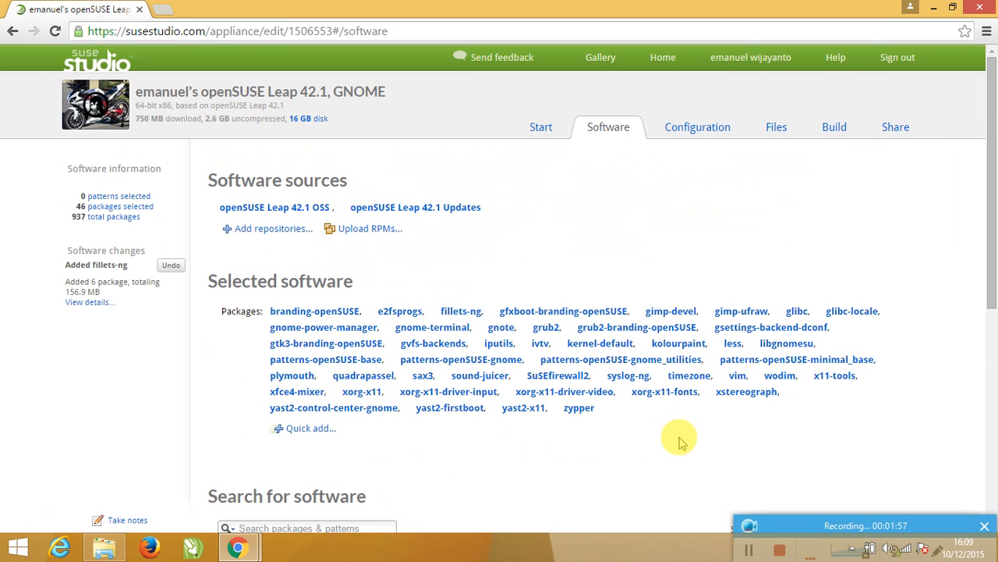
{"action": "scroll", "coordinate": [683, 432], "scroll_direction": "down", "scroll_amount": 2}
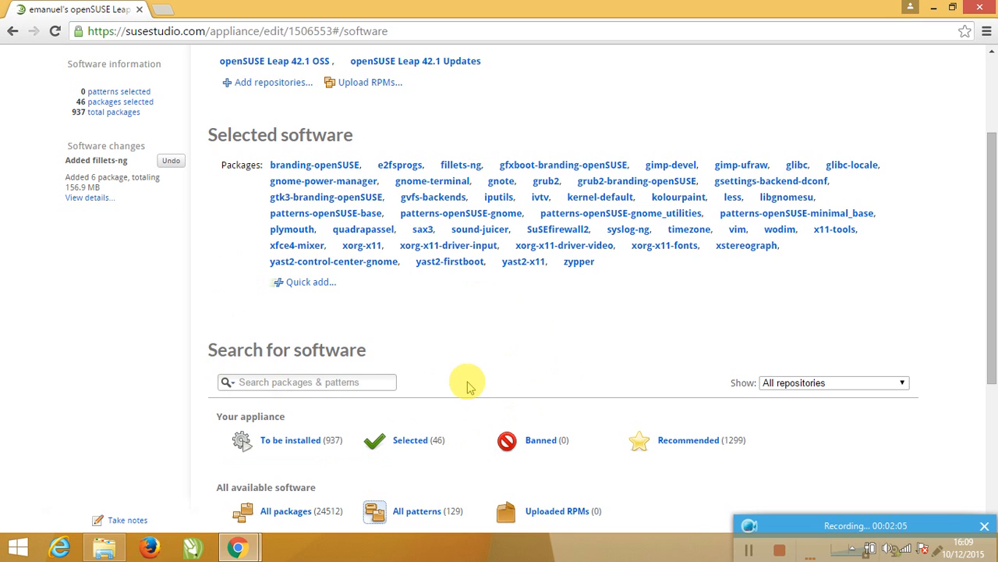
{"action": "scroll", "coordinate": [468, 385], "scroll_direction": "down", "scroll_amount": 1}
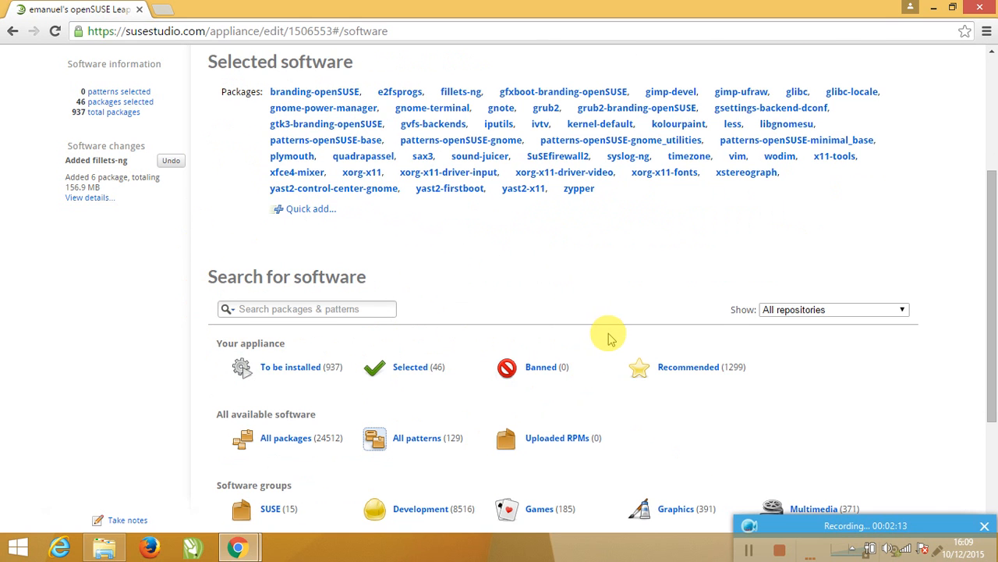
{"action": "scroll", "coordinate": [611, 340], "scroll_direction": "down", "scroll_amount": 1}
{"action": "left_click", "coordinate": [283, 243]}
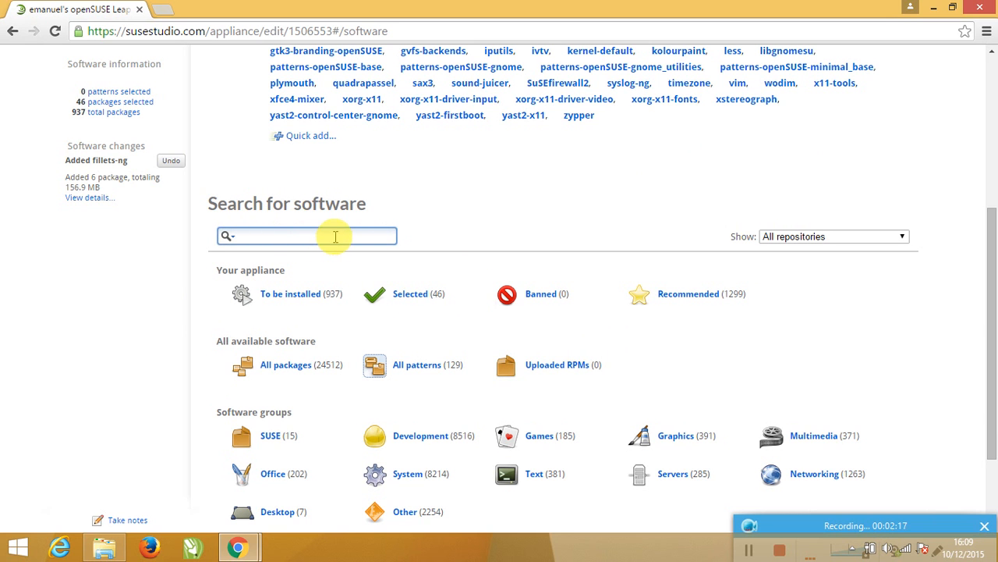
{"action": "left_click", "coordinate": [525, 231]}
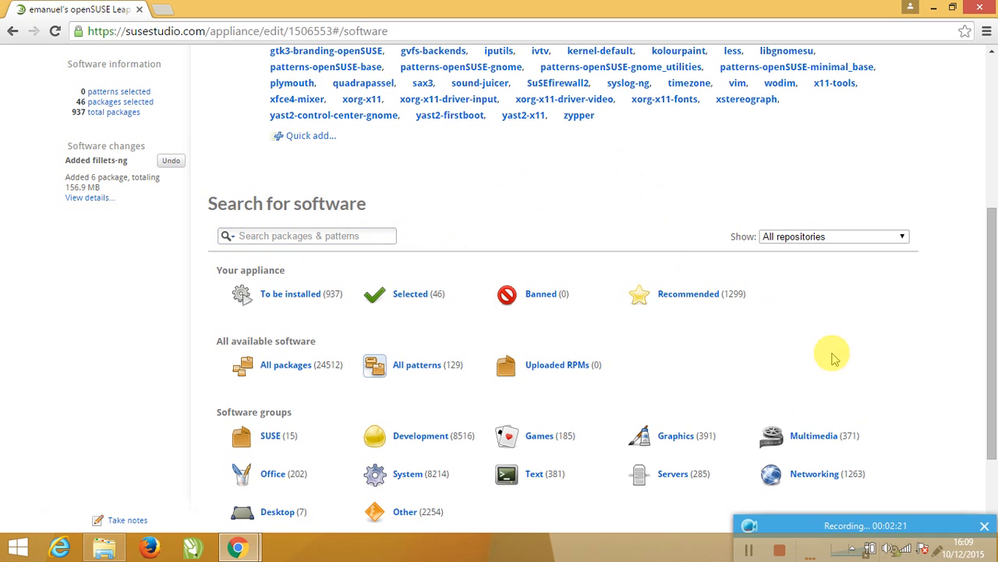
List the packages in the Multimedia software group and look through which ones are selected
{"action": "scroll", "coordinate": [586, 421], "scroll_direction": "down", "scroll_amount": 1}
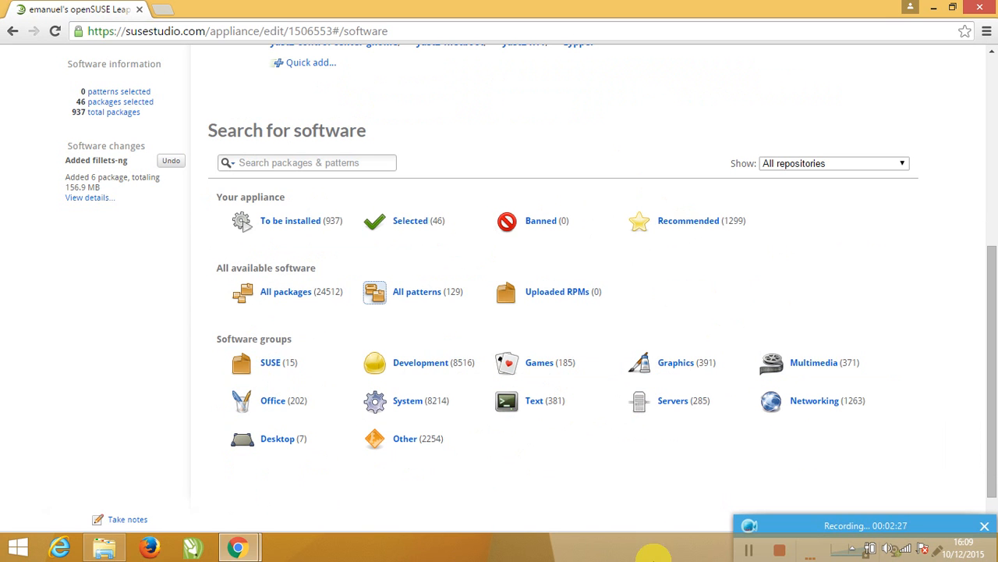
{"action": "left_click", "coordinate": [827, 368]}
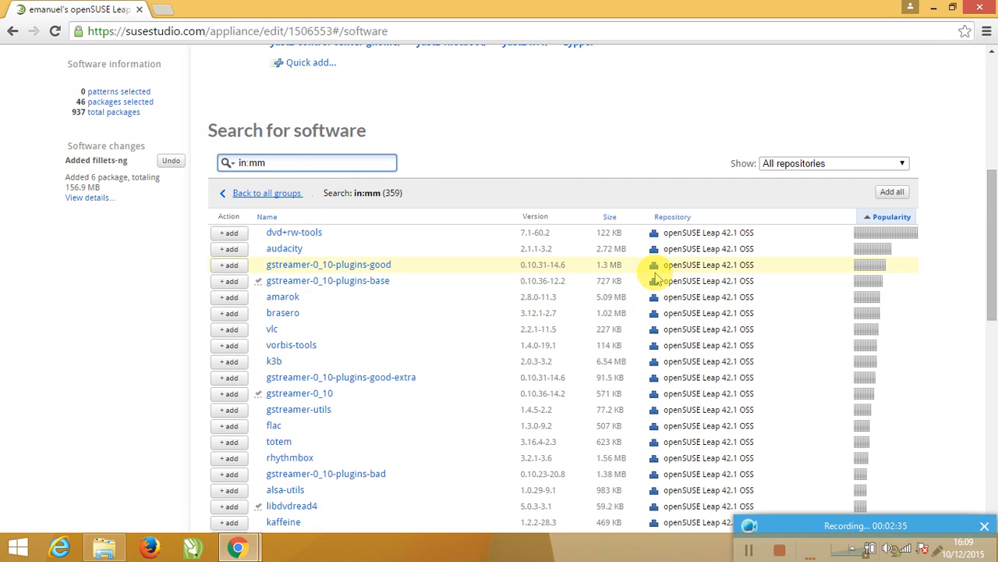
{"action": "scroll", "coordinate": [655, 277], "scroll_direction": "down", "scroll_amount": 4}
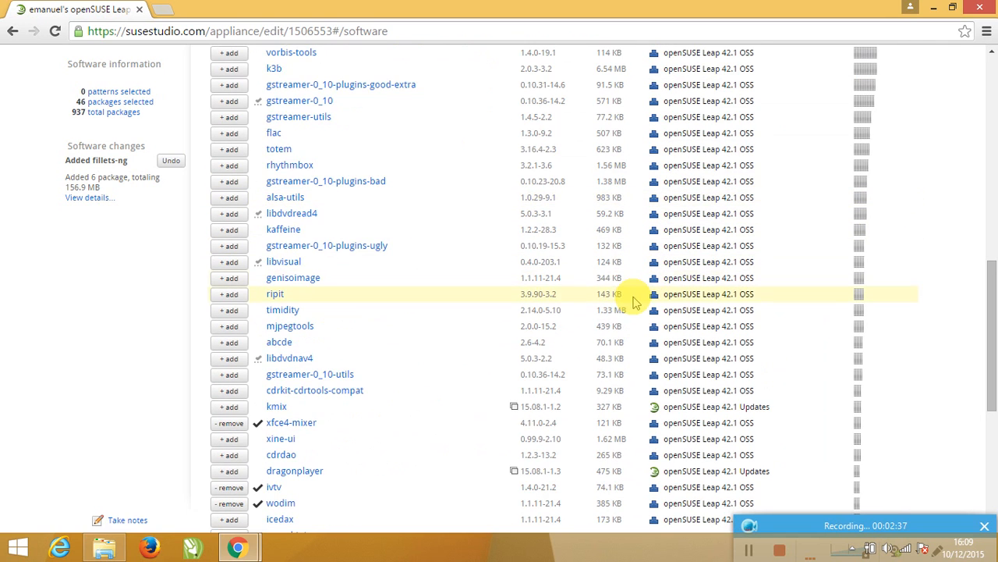
{"action": "scroll", "coordinate": [483, 312], "scroll_direction": "down", "scroll_amount": 5}
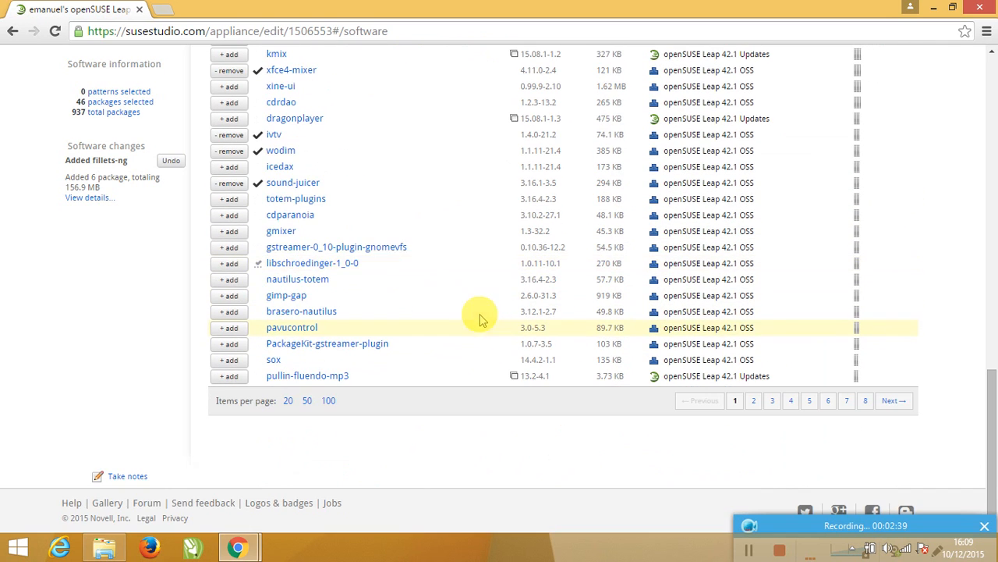
{"action": "scroll", "coordinate": [361, 224], "scroll_direction": "up", "scroll_amount": 7}
{"action": "scroll", "coordinate": [361, 224], "scroll_direction": "down", "scroll_amount": 2}
{"action": "scroll", "coordinate": [361, 224], "scroll_direction": "down", "scroll_amount": 3}
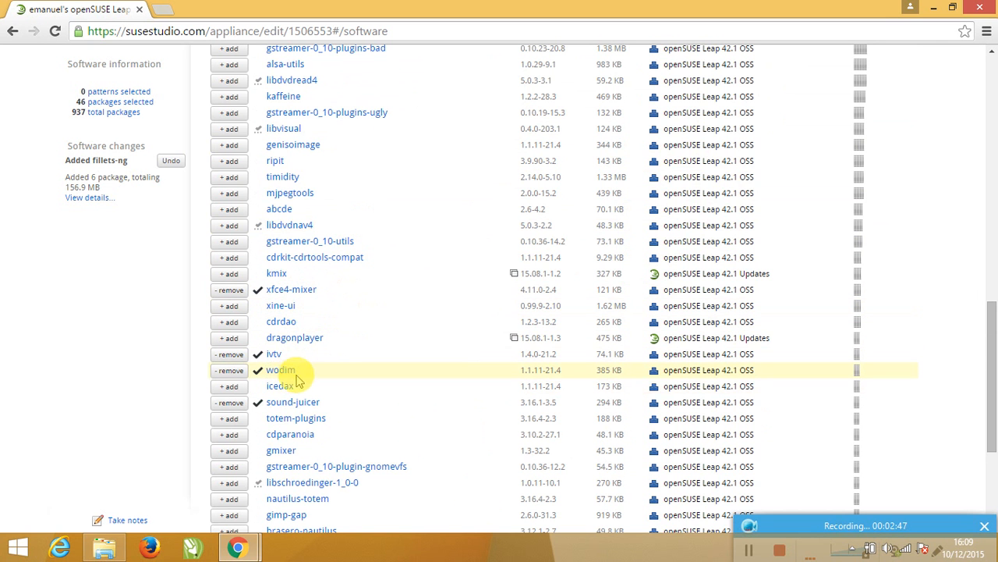
{"action": "scroll", "coordinate": [379, 396], "scroll_direction": "down", "scroll_amount": 2}
{"action": "scroll", "coordinate": [379, 396], "scroll_direction": "up", "scroll_amount": 9}
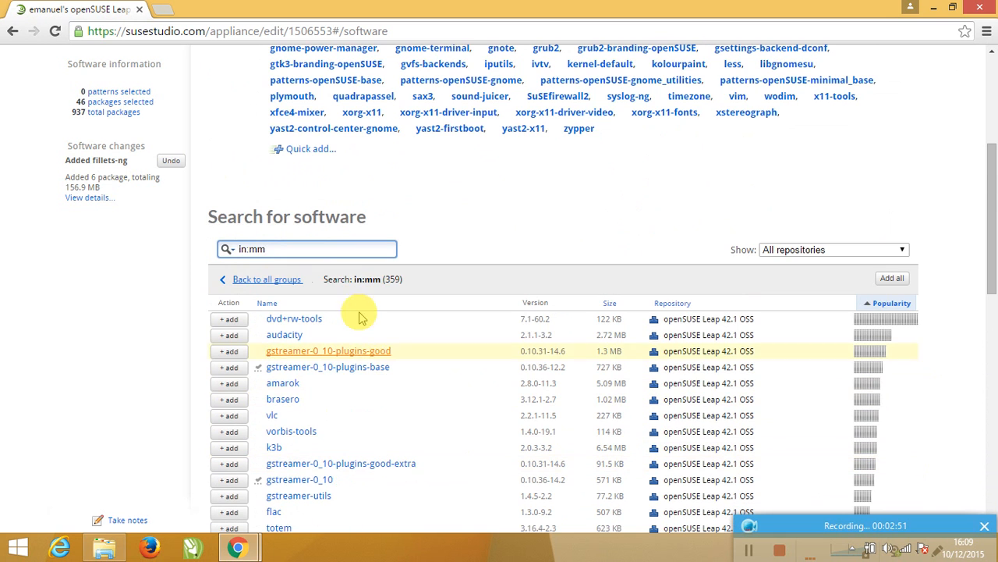
Look through the packages in the Graphics software group and return to the overview of all software groups
{"action": "left_click", "coordinate": [243, 280]}
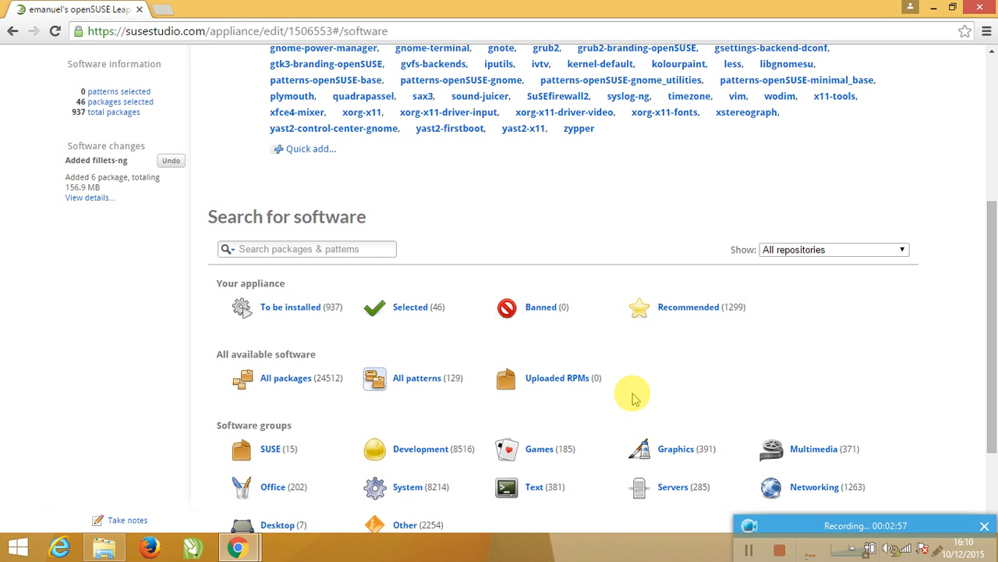
{"action": "left_click", "coordinate": [710, 467]}
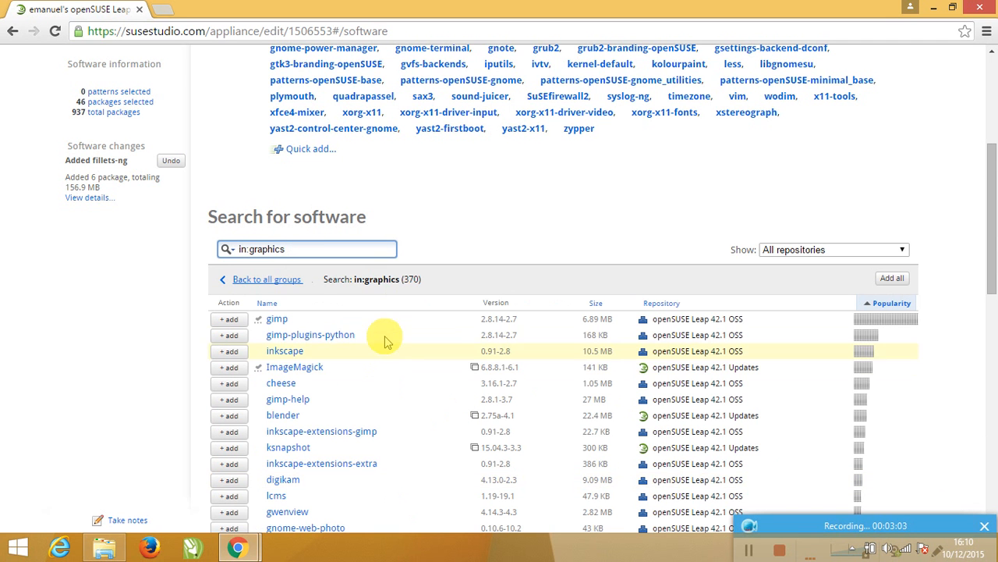
{"action": "scroll", "coordinate": [272, 306], "scroll_direction": "down", "scroll_amount": 1}
{"action": "scroll", "coordinate": [271, 307], "scroll_direction": "down", "scroll_amount": 4}
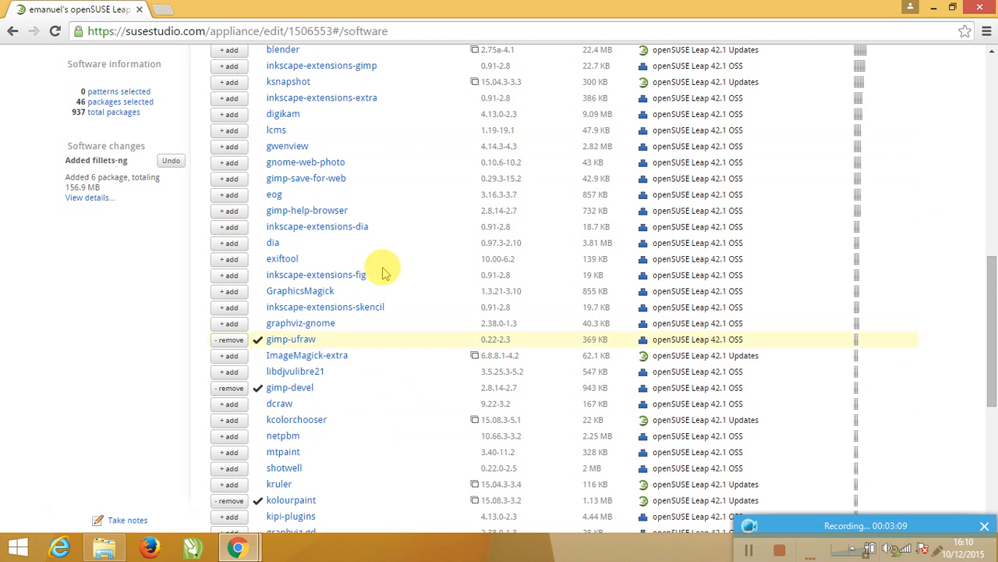
{"action": "scroll", "coordinate": [353, 331], "scroll_direction": "down", "scroll_amount": 4}
{"action": "scroll", "coordinate": [353, 334], "scroll_direction": "up", "scroll_amount": 6}
{"action": "scroll", "coordinate": [352, 334], "scroll_direction": "up", "scroll_amount": 5}
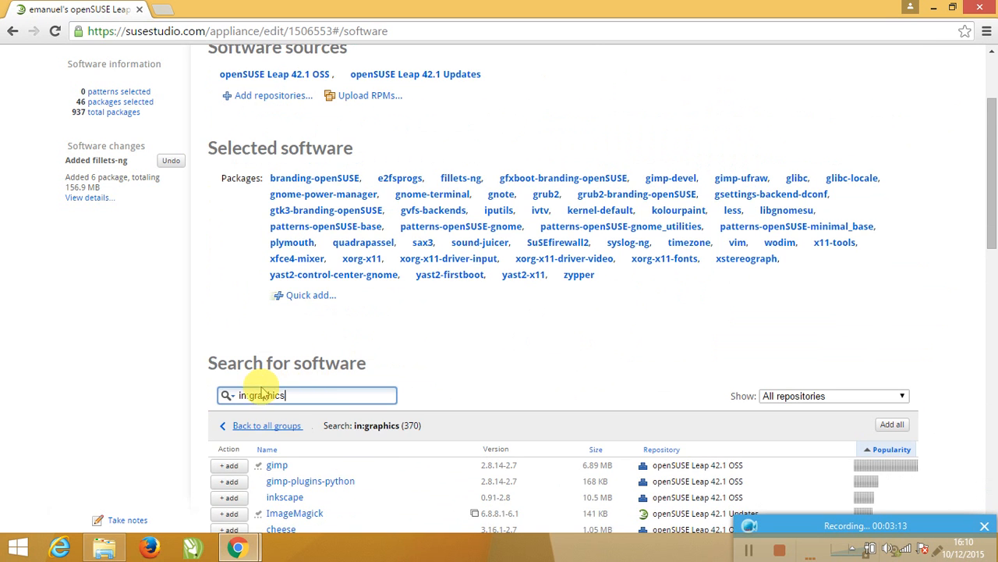
{"action": "left_click", "coordinate": [257, 427]}
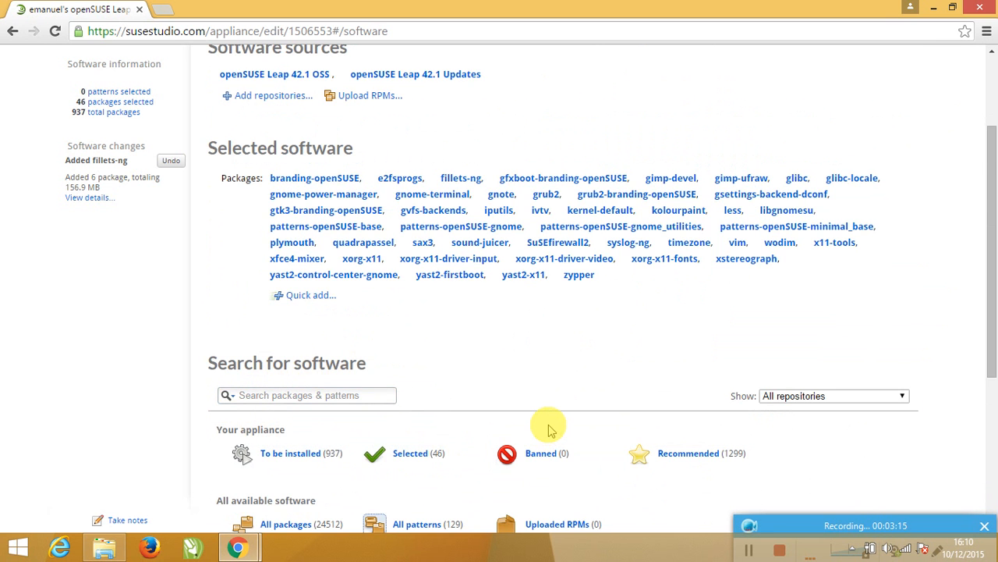
{"action": "scroll", "coordinate": [548, 425], "scroll_direction": "down", "scroll_amount": 2}
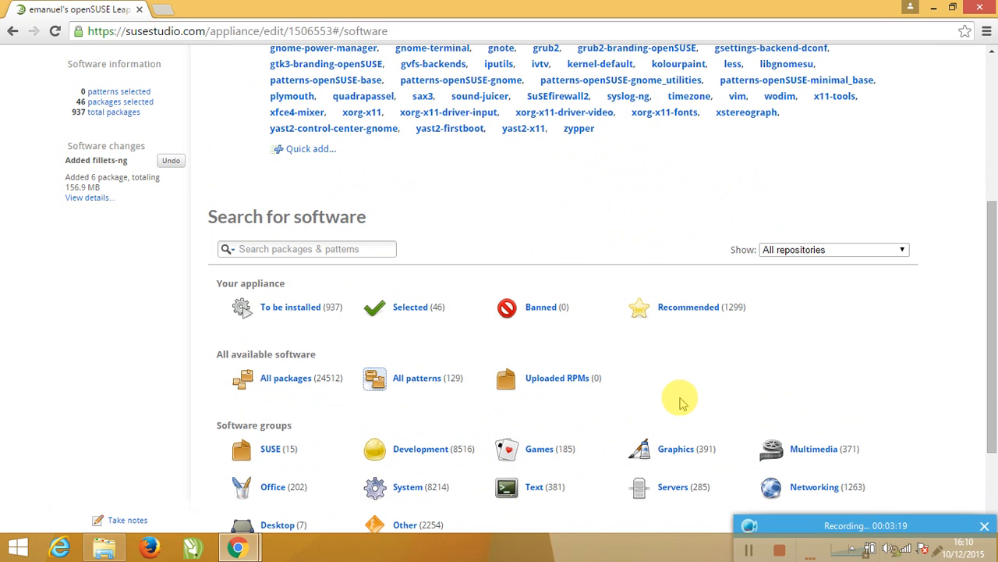
{"action": "scroll", "coordinate": [681, 402], "scroll_direction": "down", "scroll_amount": 2}
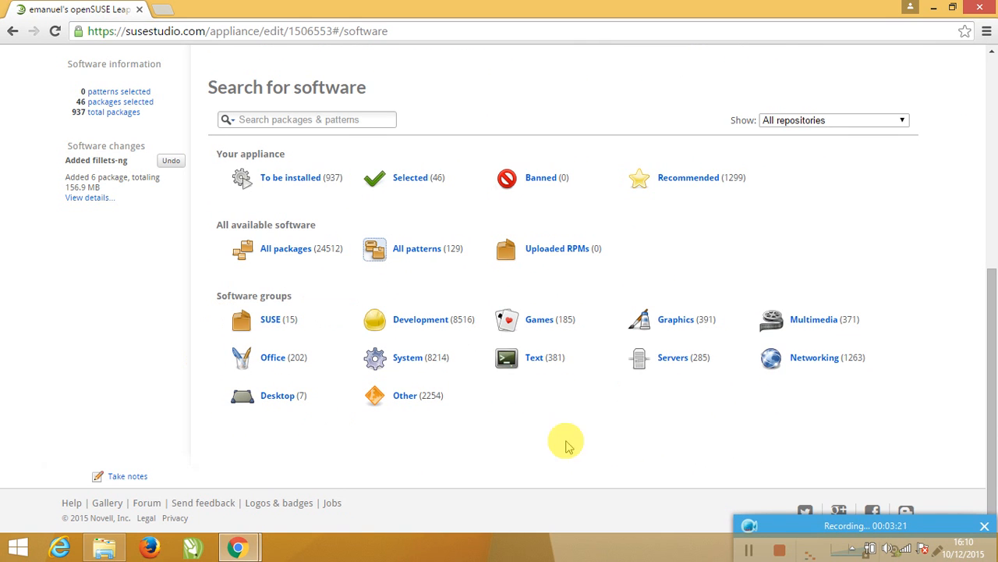
{"action": "scroll", "coordinate": [624, 262], "scroll_direction": "up", "scroll_amount": 5}
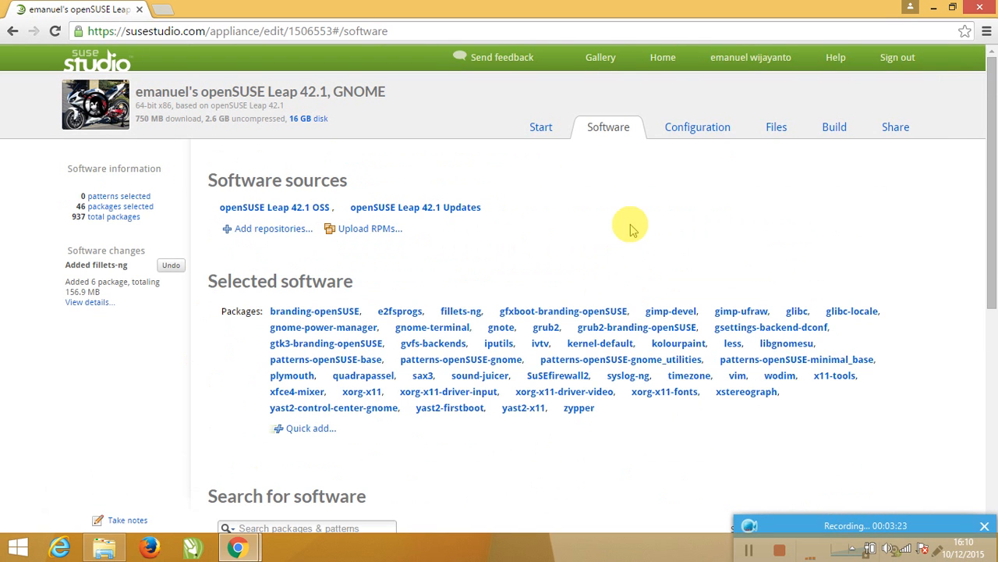
Review the appliance's general configuration for locale, time zone, network, firewall and users, and check its overlay files
{"action": "left_click", "coordinate": [710, 134]}
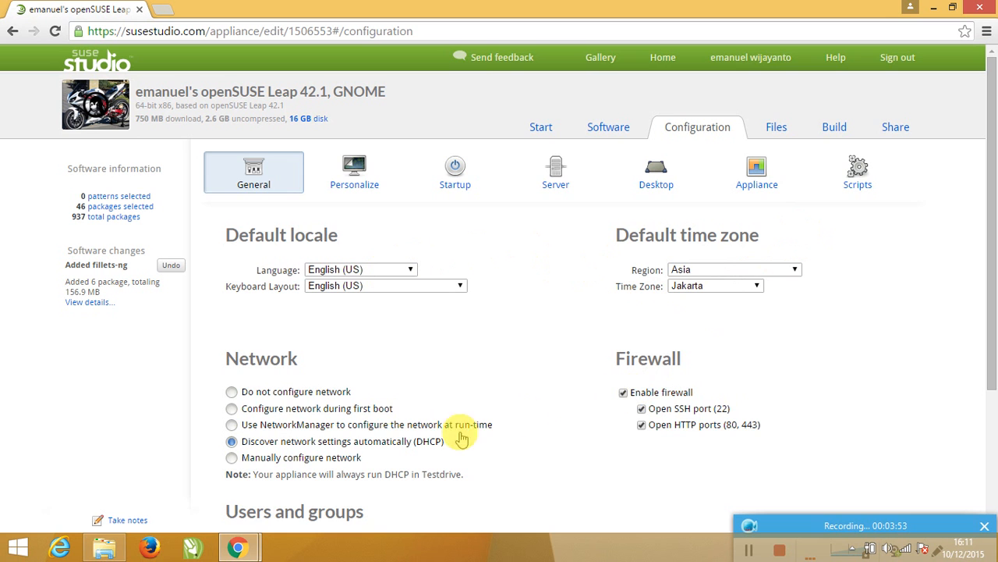
{"action": "scroll", "coordinate": [217, 443], "scroll_direction": "down", "scroll_amount": 1}
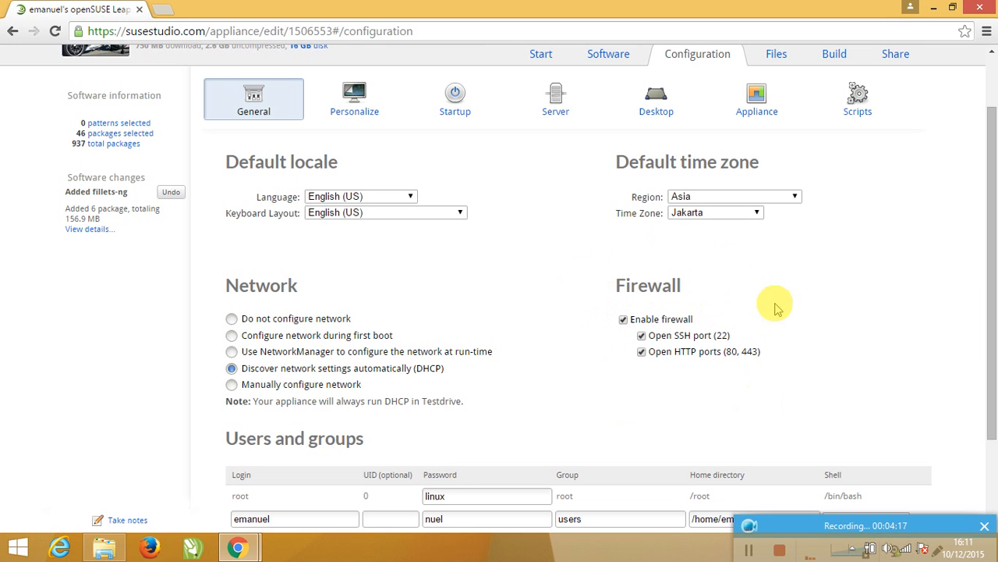
{"action": "scroll", "coordinate": [670, 351], "scroll_direction": "down", "scroll_amount": 1}
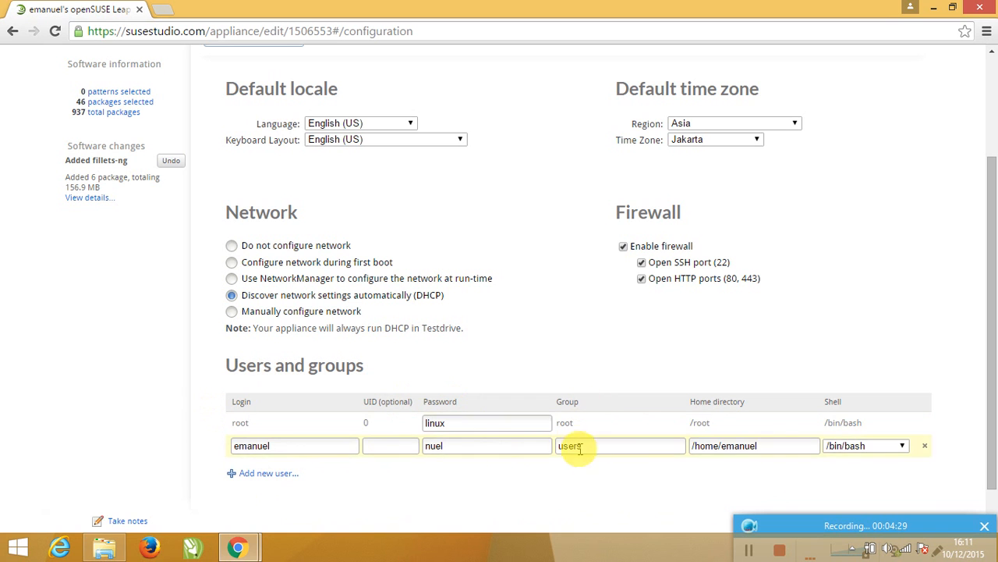
{"action": "scroll", "coordinate": [772, 445], "scroll_direction": "down", "scroll_amount": 1}
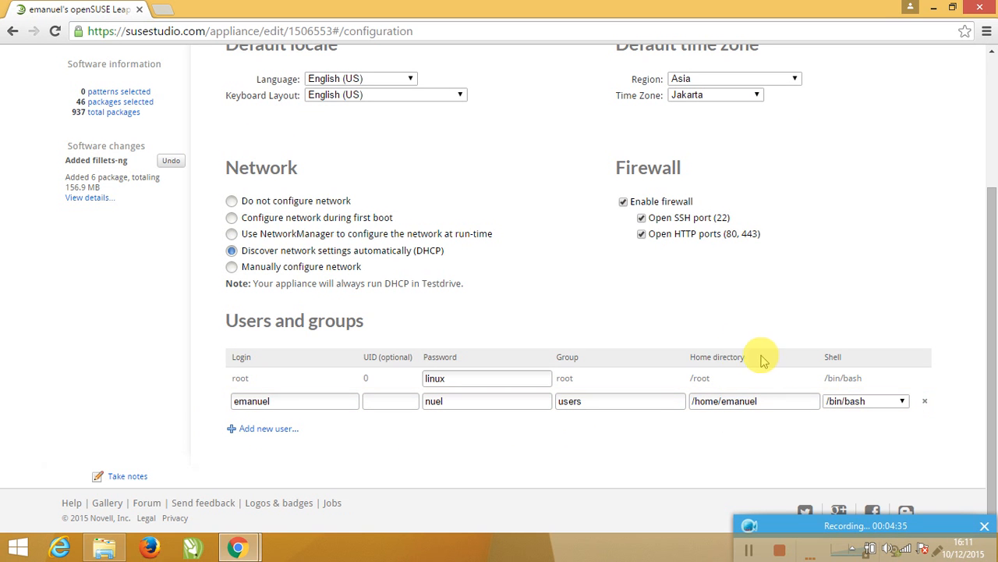
{"action": "scroll", "coordinate": [788, 323], "scroll_direction": "up", "scroll_amount": 2}
{"action": "scroll", "coordinate": [788, 324], "scroll_direction": "up", "scroll_amount": 3}
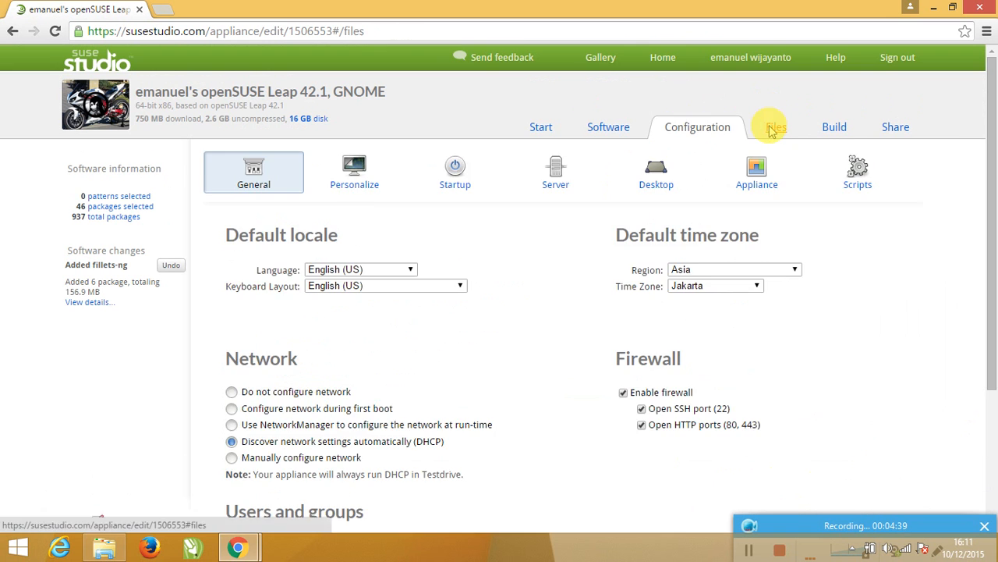
{"action": "left_click", "coordinate": [774, 127]}
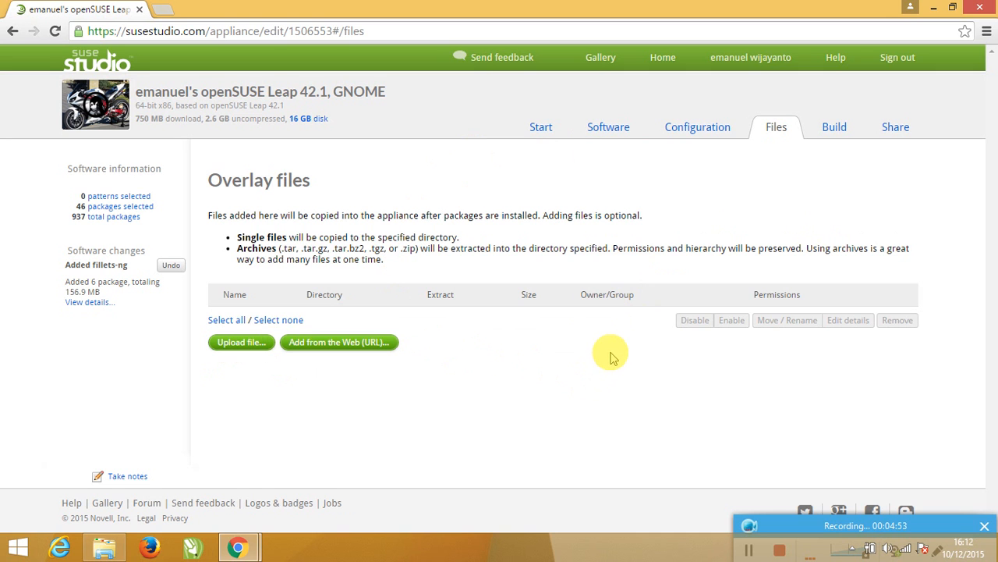
Choose VMware Workstation / VirtualBox (.vmdk) as the appliance's default build format and look over the earlier builds
{"action": "left_click", "coordinate": [837, 127]}
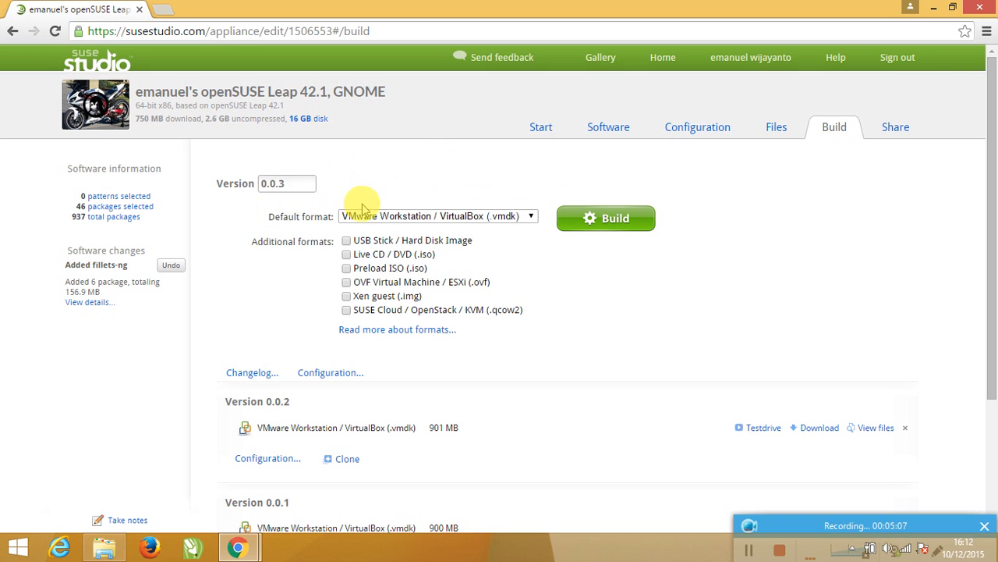
{"action": "left_click", "coordinate": [529, 219]}
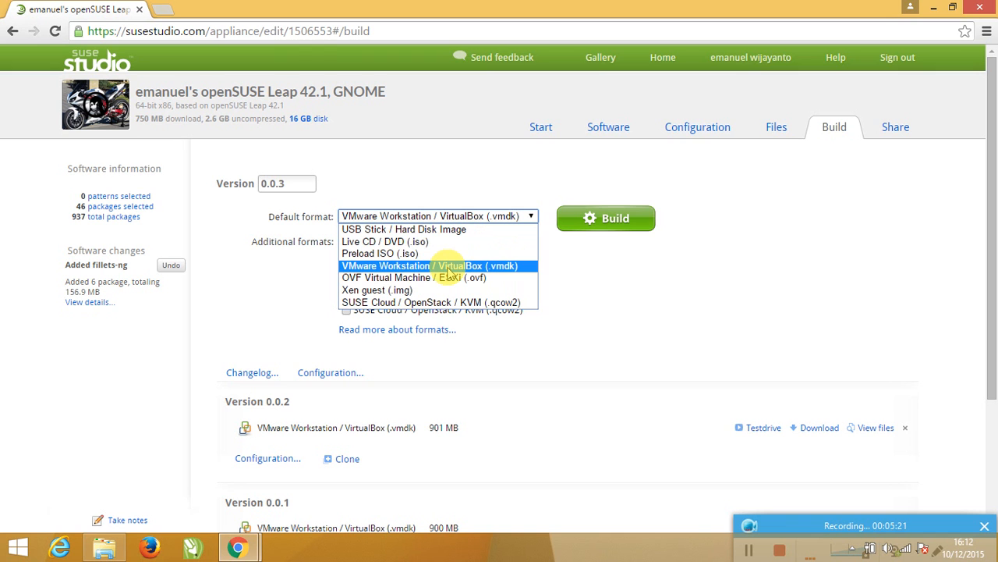
{"action": "left_click", "coordinate": [450, 267]}
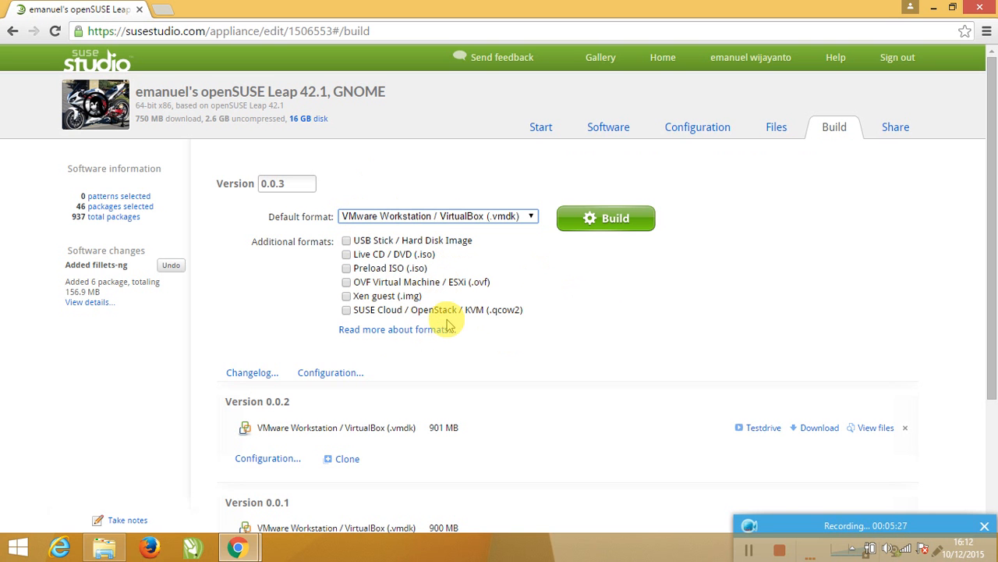
{"action": "scroll", "coordinate": [413, 328], "scroll_direction": "down", "scroll_amount": 2}
{"action": "scroll", "coordinate": [413, 327], "scroll_direction": "up", "scroll_amount": 2}
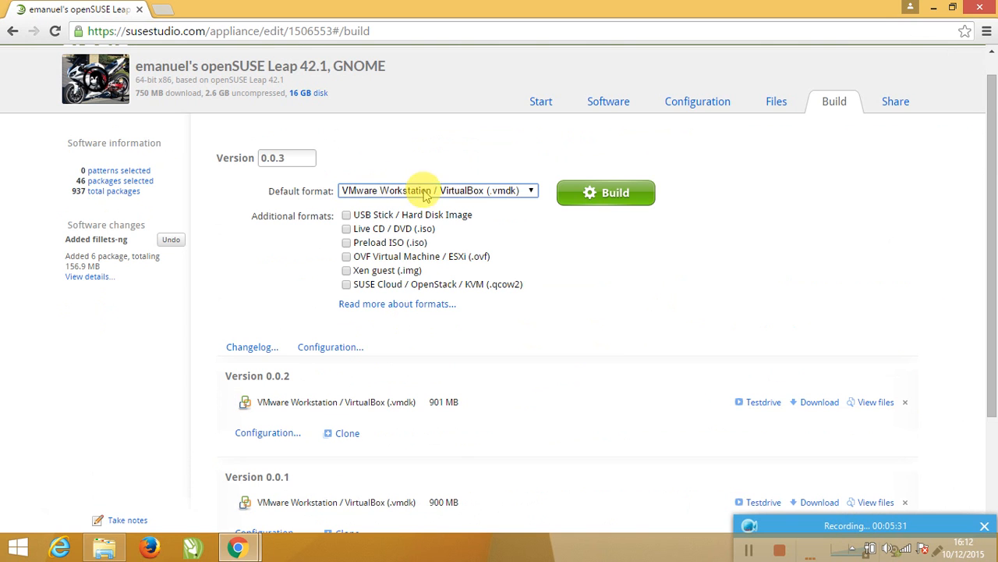
Build version 0.0.3 of the appliance in the VMware Workstation / VirtualBox (.vmdk) format and watch its build progress
{"action": "left_click", "coordinate": [610, 195]}
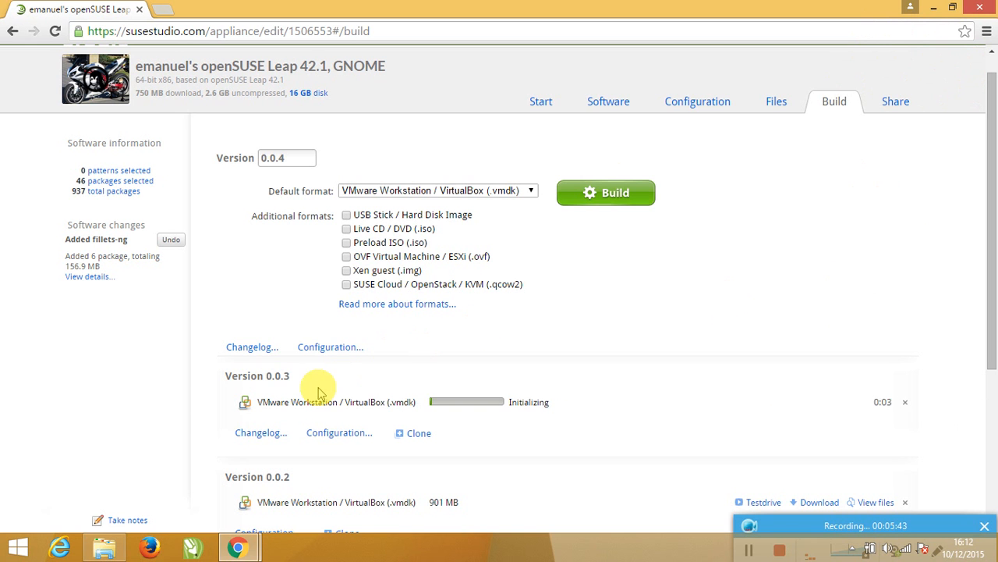
{"action": "scroll", "coordinate": [267, 468], "scroll_direction": "down", "scroll_amount": 1}
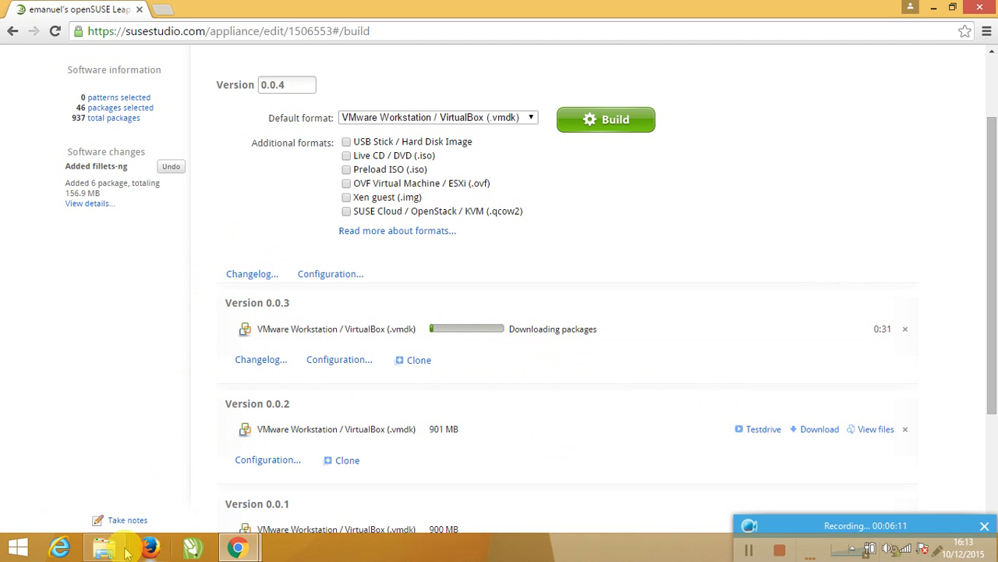
Switch to File Explorer and look through Local Disk (C:) and its Intel folder for the downloaded appliance
{"action": "mouse_move", "coordinate": [117, 552]}
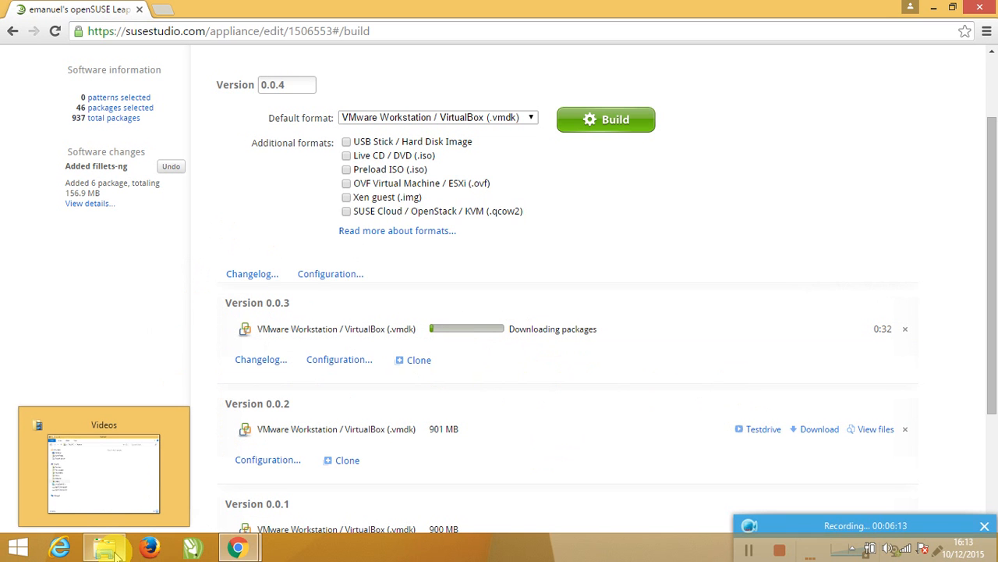
{"action": "left_click", "coordinate": [111, 550]}
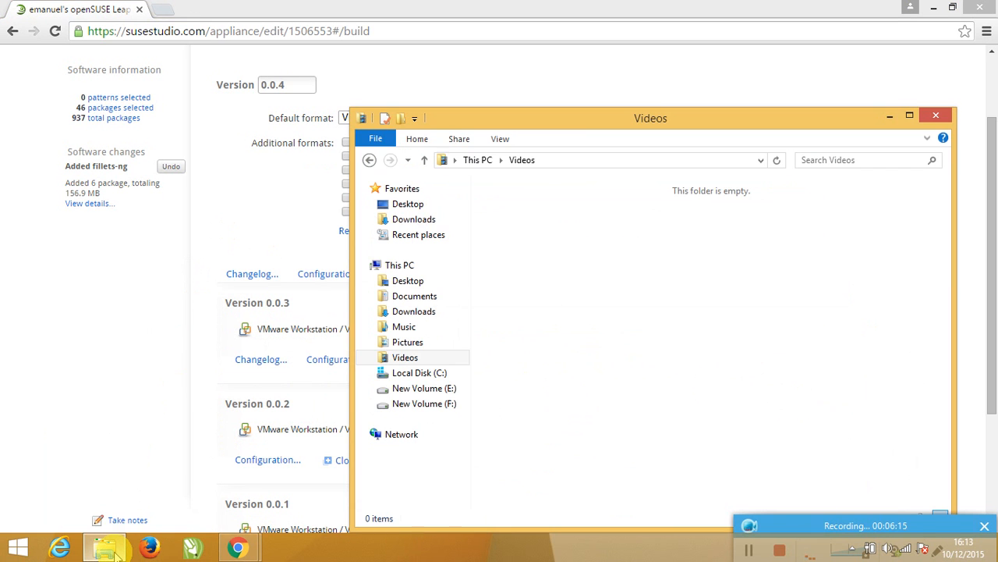
{"action": "left_click", "coordinate": [438, 373]}
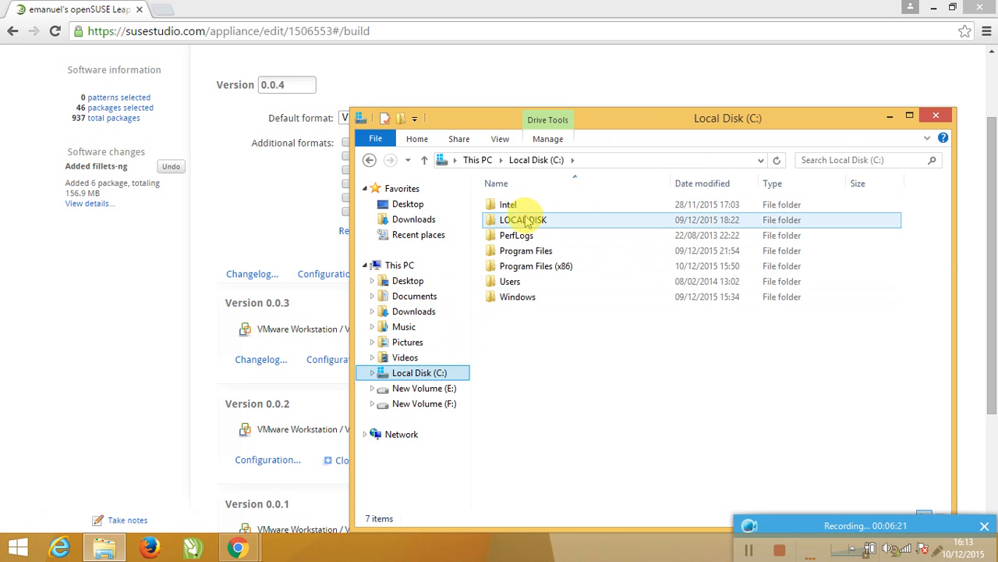
{"action": "left_click", "coordinate": [515, 204]}
{"action": "double_click", "coordinate": [515, 205]}
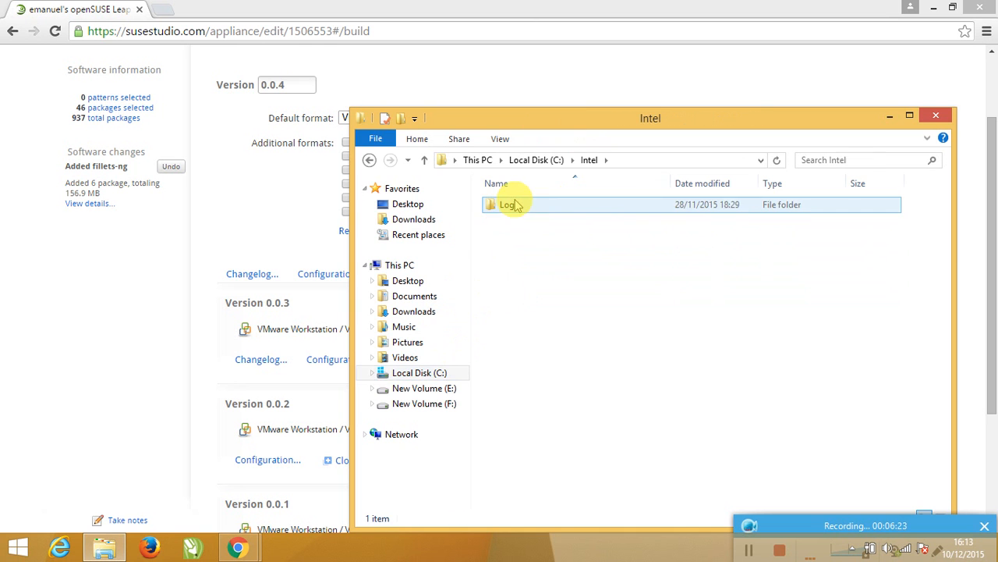
{"action": "left_click", "coordinate": [369, 160]}
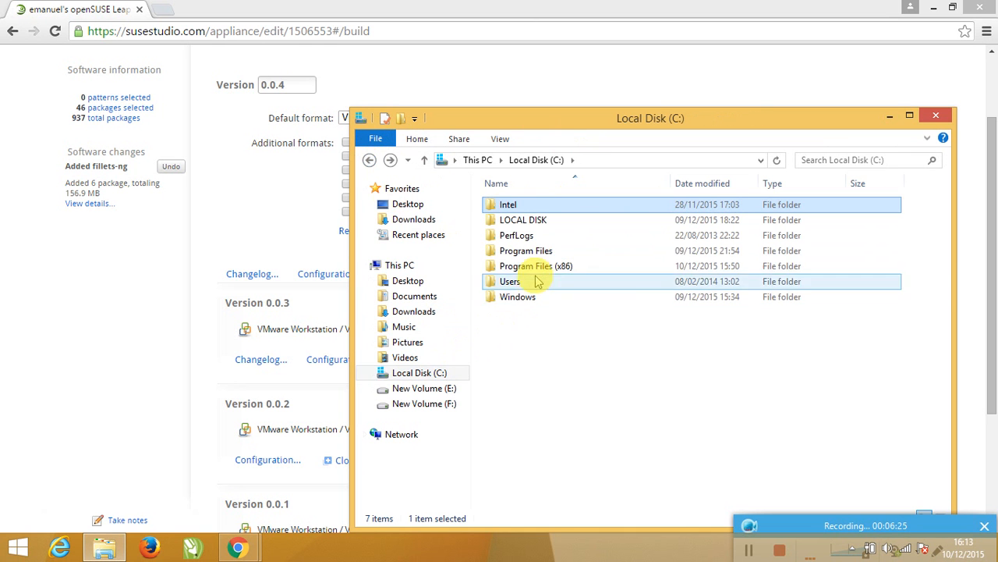
Search the New Volume (E:) drive with its nuel folder, Local Disk (C:) and New Volume (F:) for the downloaded appliance
{"action": "left_click", "coordinate": [426, 386]}
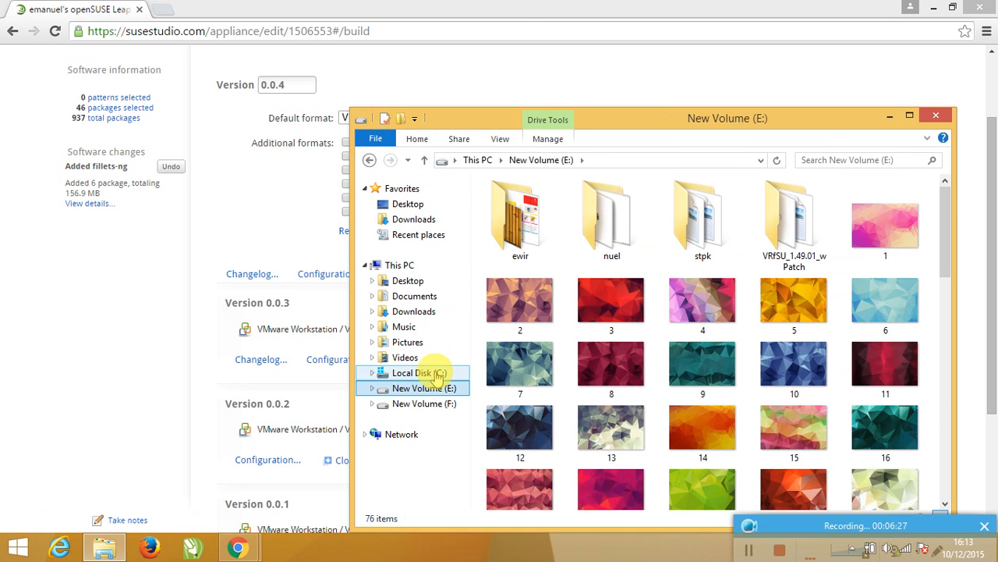
{"action": "double_click", "coordinate": [607, 225]}
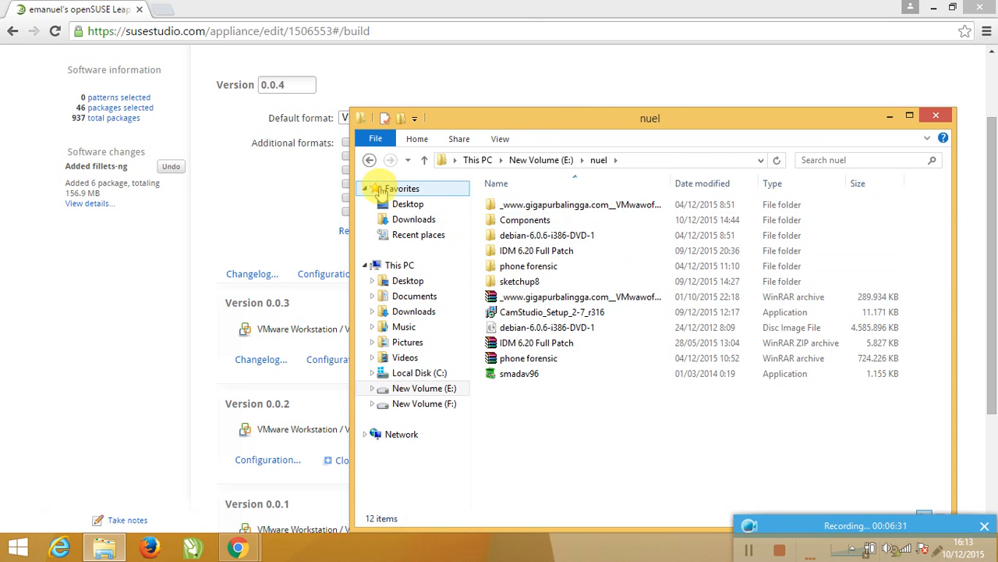
{"action": "left_click", "coordinate": [369, 160]}
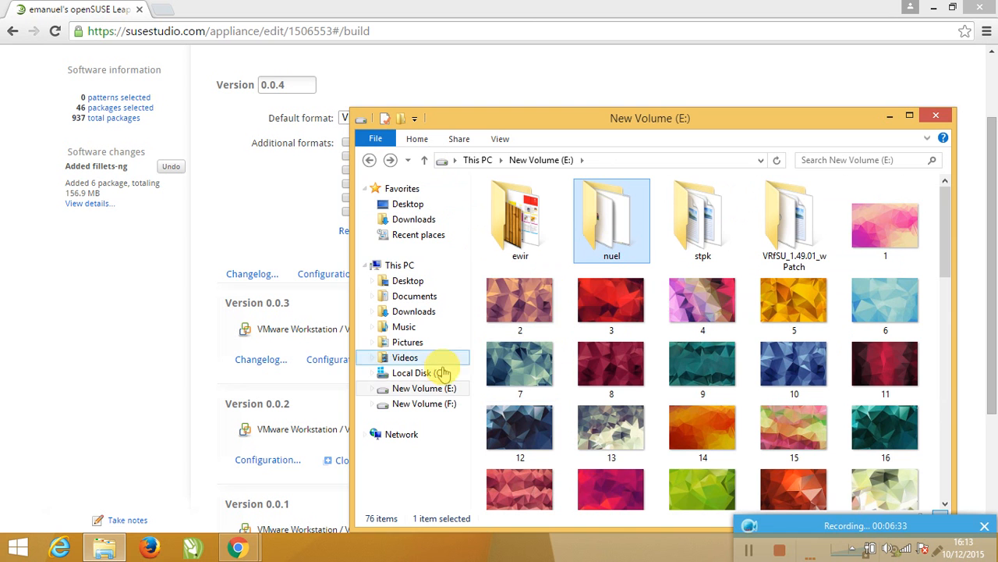
{"action": "left_click", "coordinate": [429, 391]}
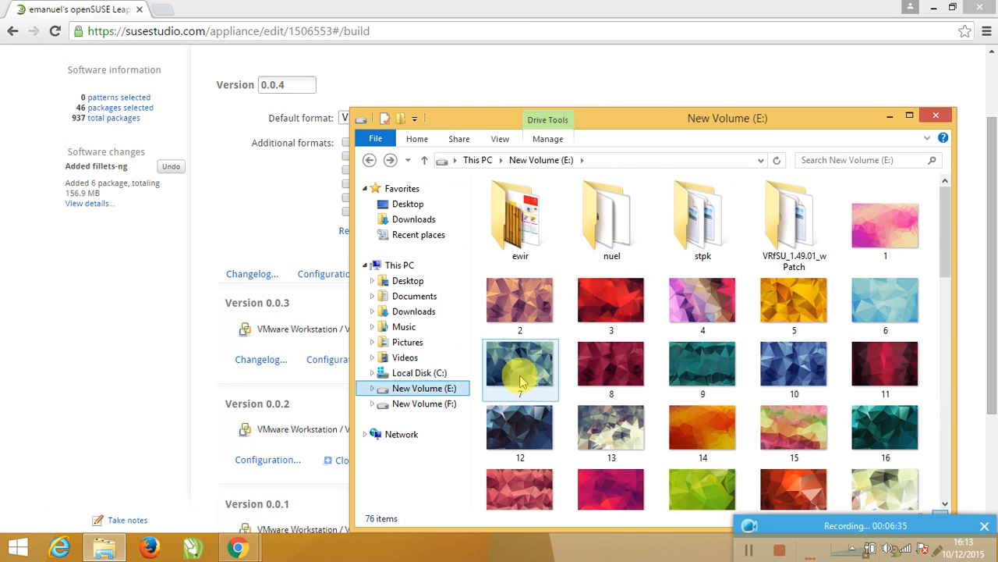
{"action": "left_click", "coordinate": [437, 373]}
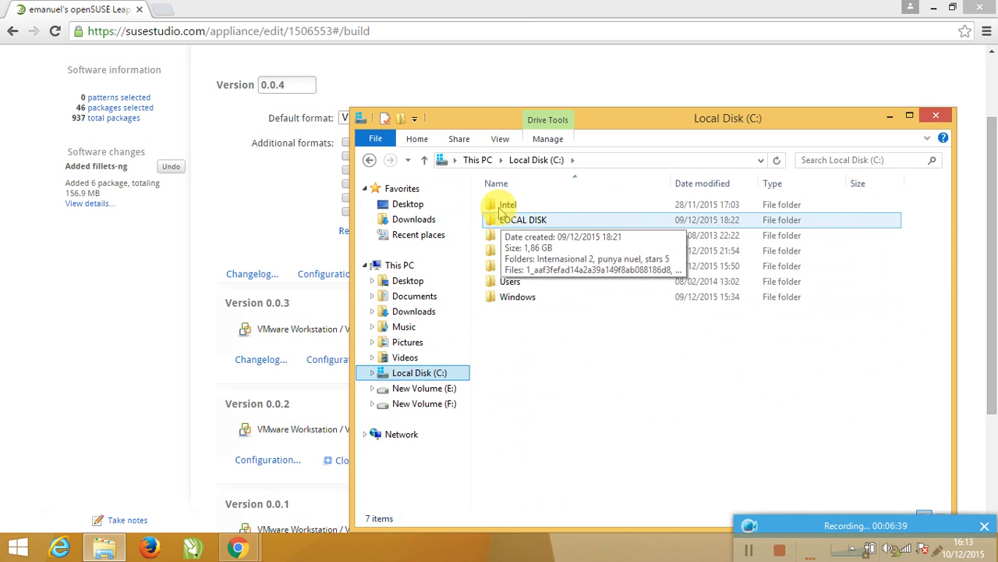
{"action": "left_click", "coordinate": [535, 223]}
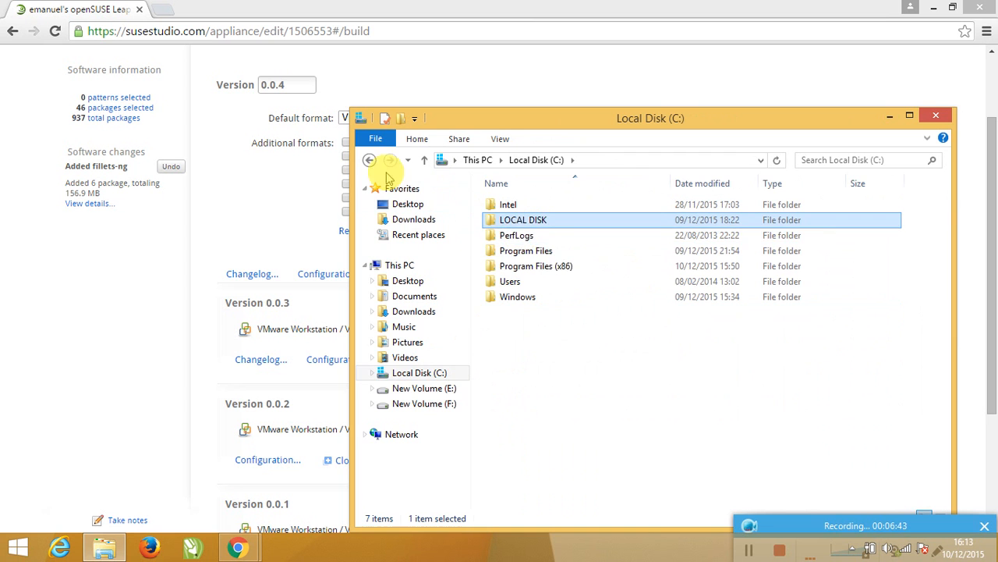
{"action": "left_click", "coordinate": [369, 160]}
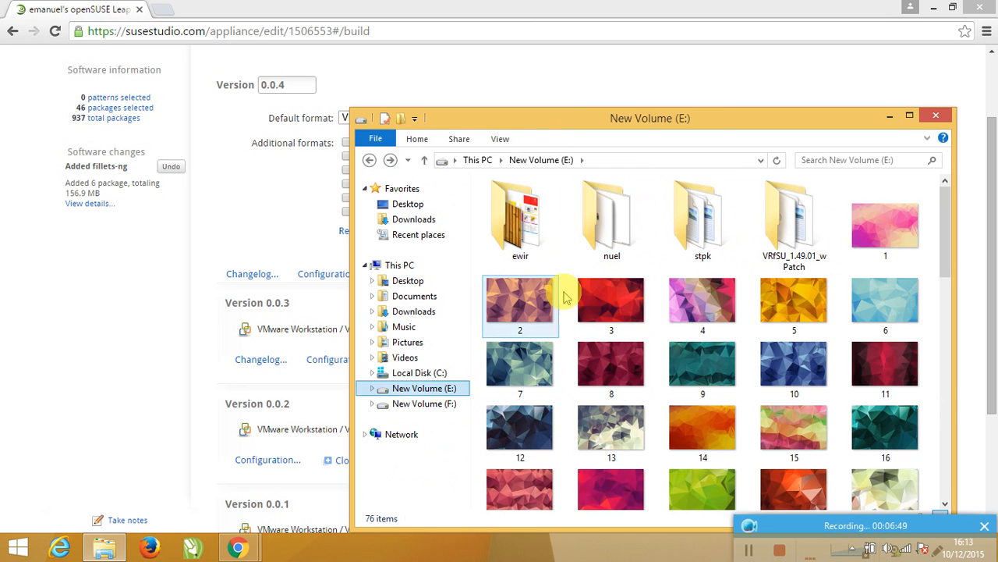
{"action": "double_click", "coordinate": [616, 224]}
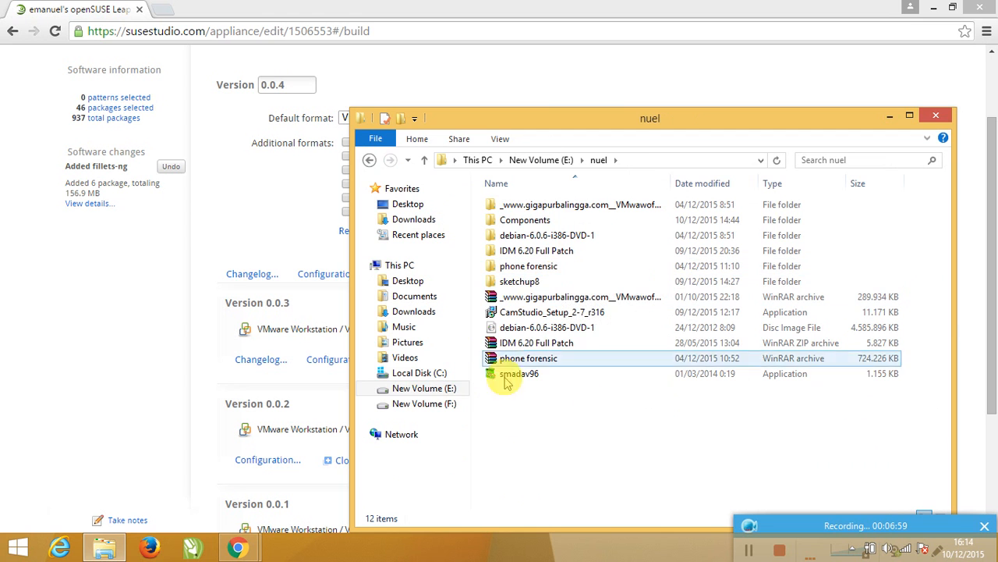
{"action": "left_click", "coordinate": [444, 402]}
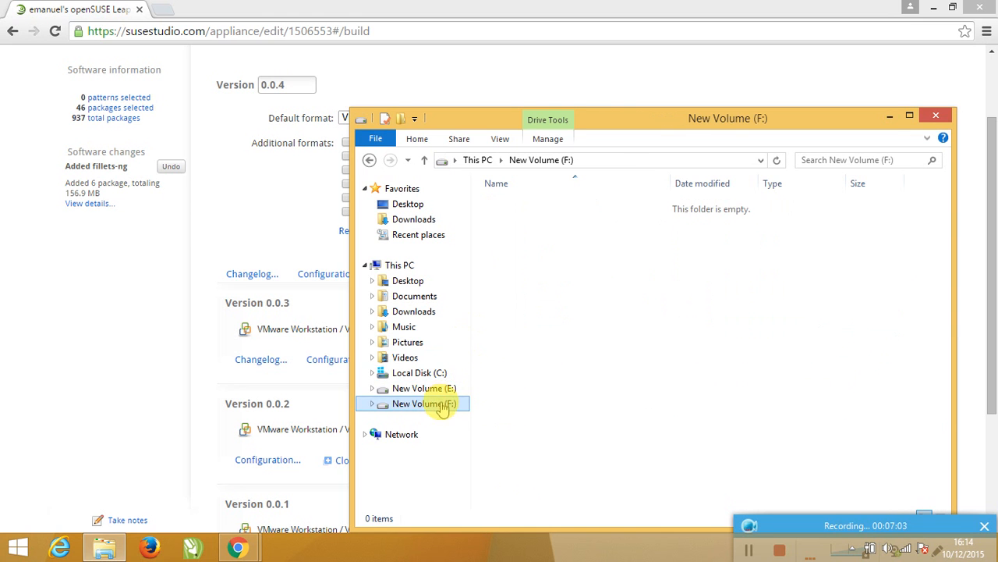
{"action": "left_click", "coordinate": [445, 388]}
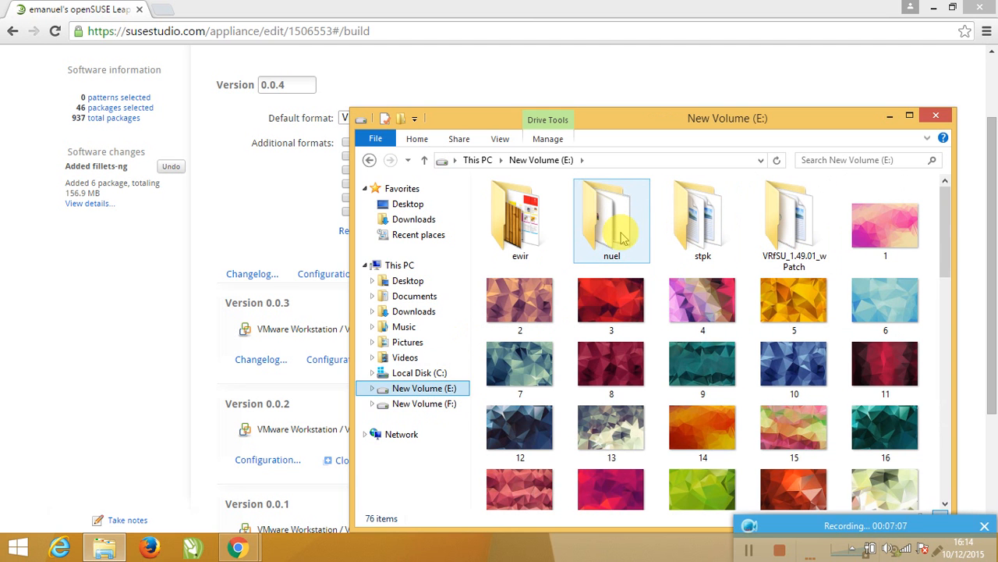
Open the extracted openSUSE Leap 42.1 GNOME 0.0.2 appliance folder inside the Compressed folder of Downloads, down to its virtual machine files
{"action": "left_click", "coordinate": [413, 311]}
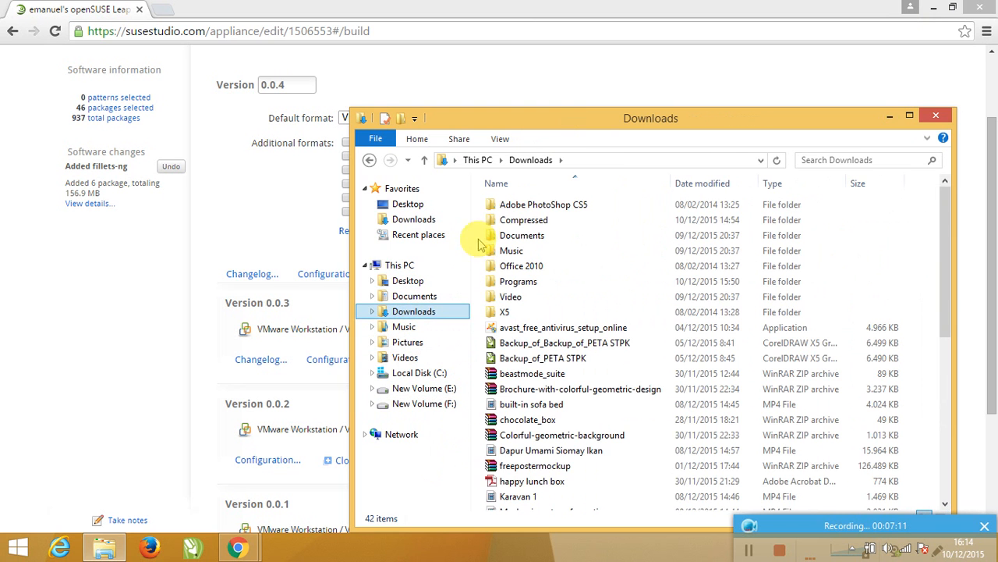
{"action": "double_click", "coordinate": [525, 221]}
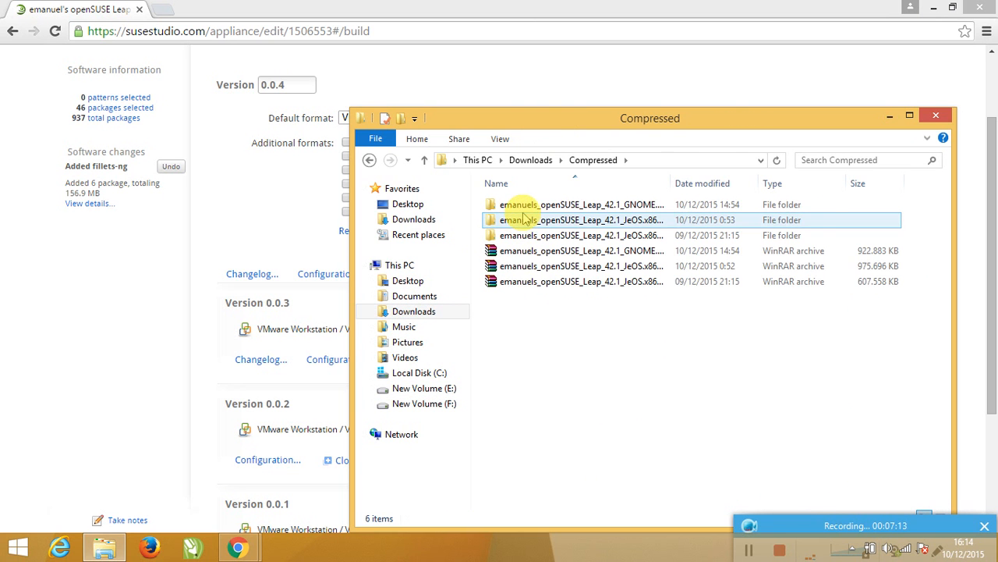
{"action": "left_click", "coordinate": [521, 206]}
{"action": "double_click", "coordinate": [521, 205]}
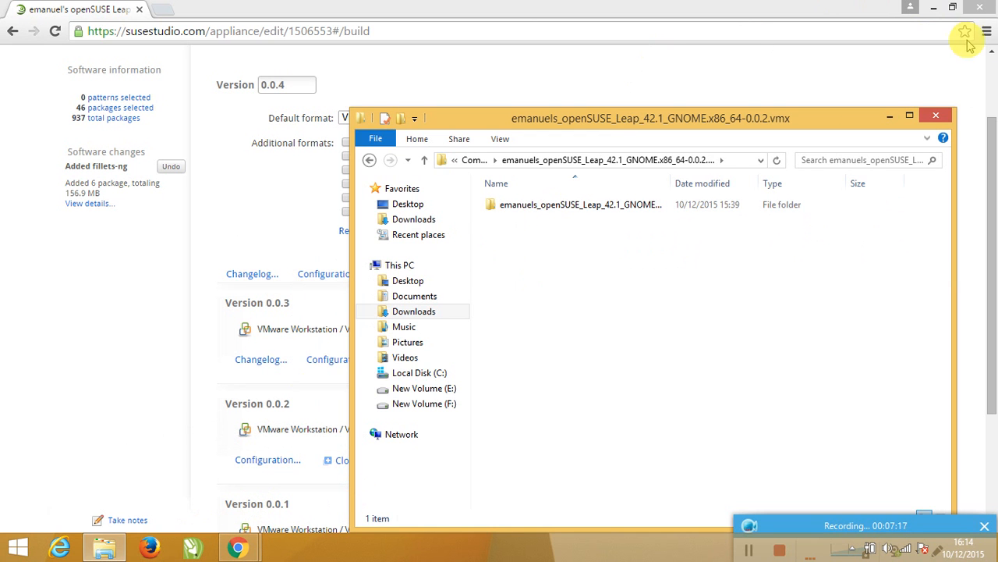
{"action": "double_click", "coordinate": [792, 204]}
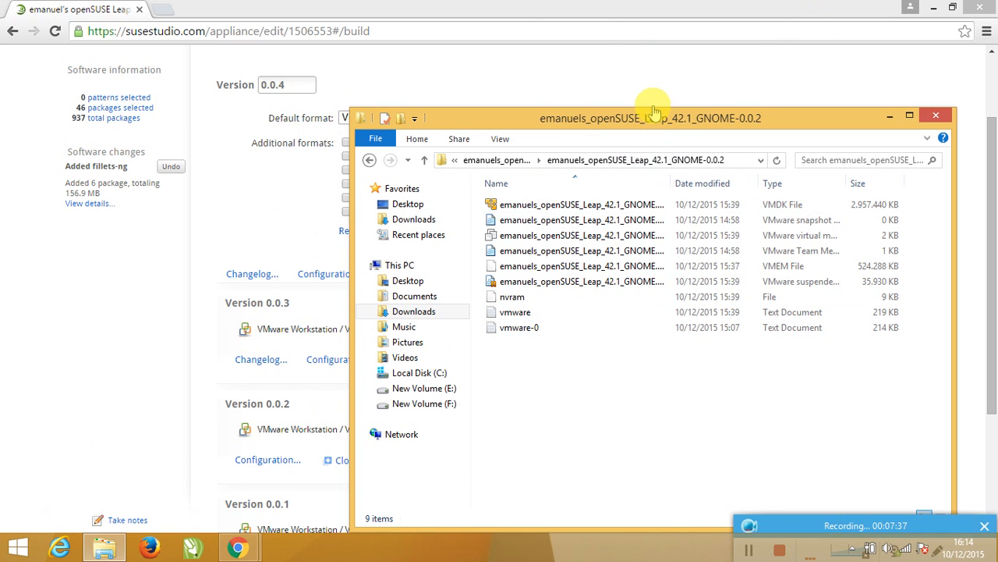
Select the GNOME 0.0.2 appliance's VMDK file and bring up VMware Workstation 12 Player for it
{"action": "left_click", "coordinate": [543, 204]}
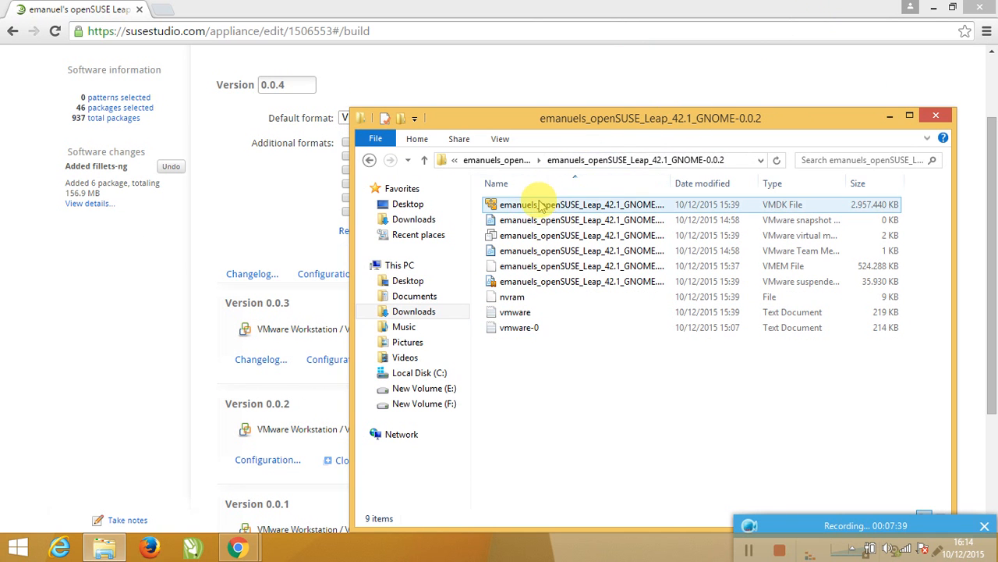
{"action": "left_click", "coordinate": [541, 204]}
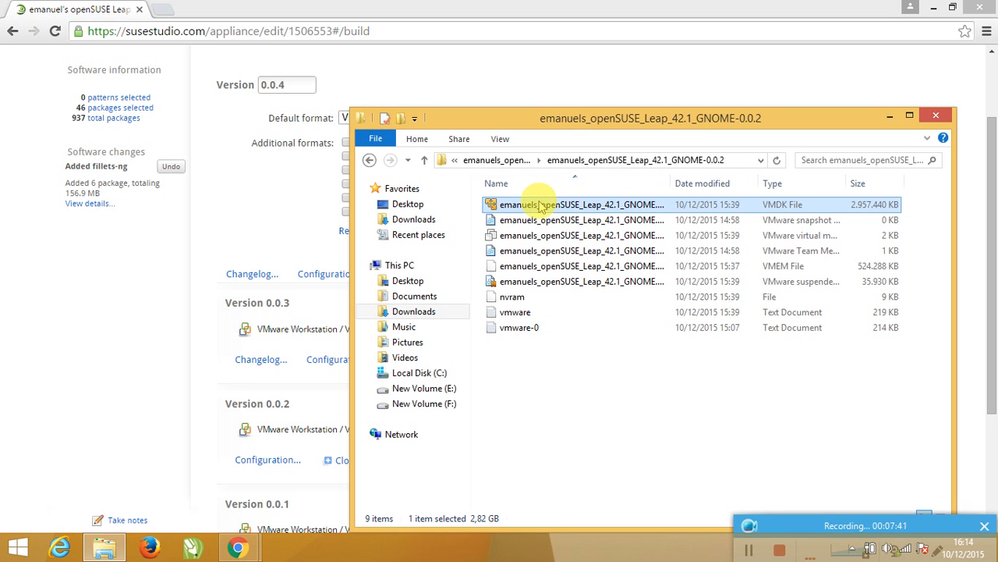
{"action": "right_click", "coordinate": [571, 204]}
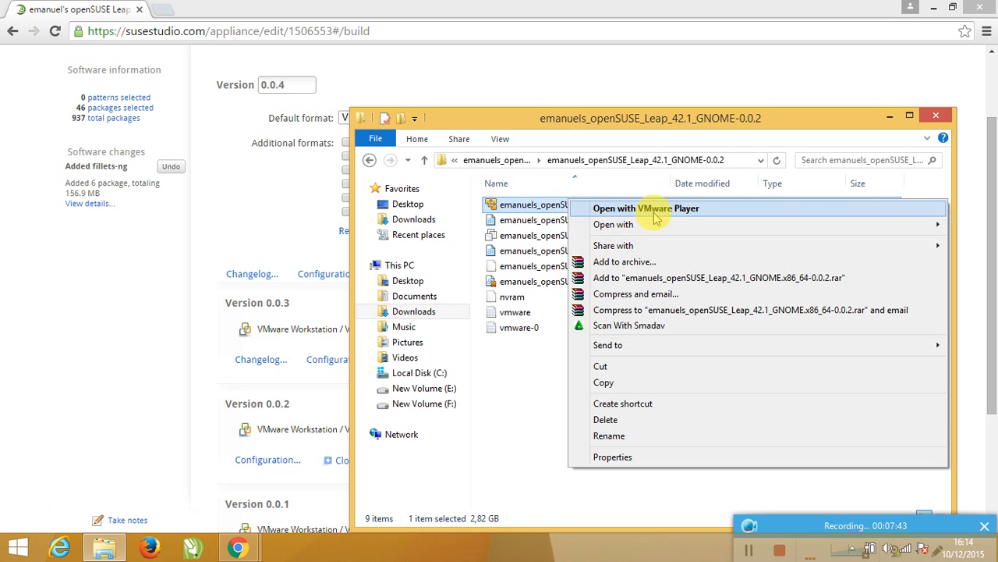
{"action": "mouse_move", "coordinate": [598, 223]}
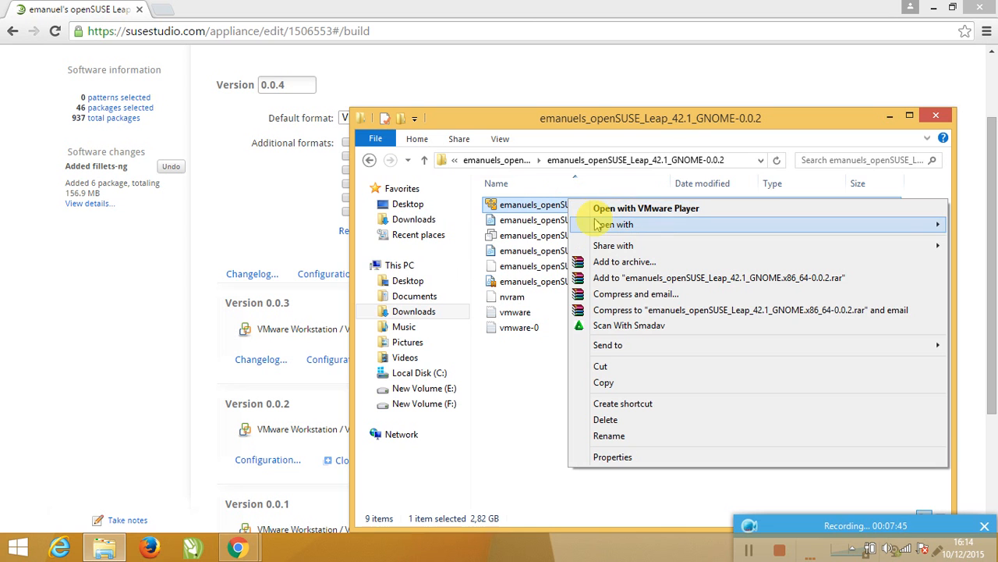
{"action": "left_click", "coordinate": [457, 225]}
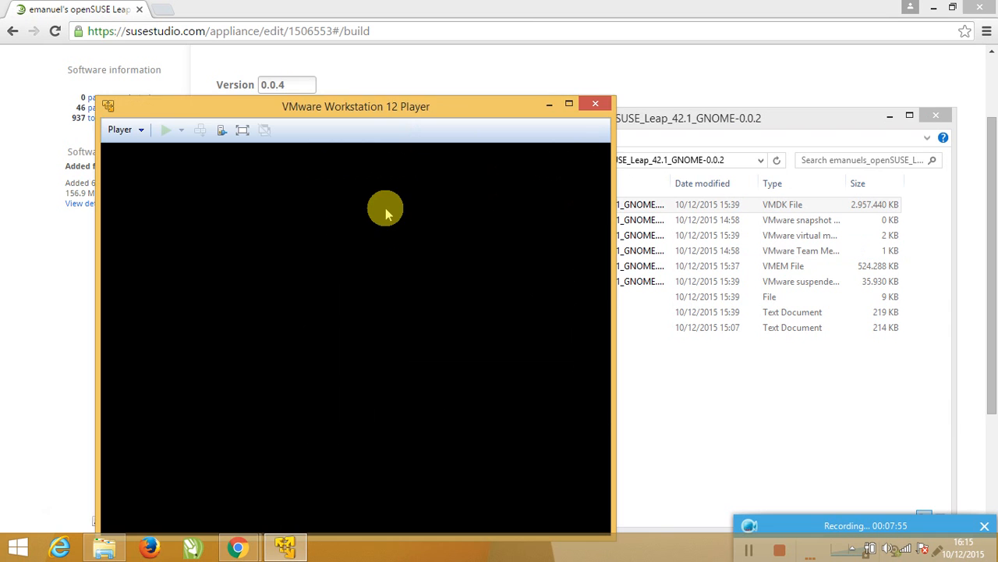
{"action": "left_click", "coordinate": [440, 343]}
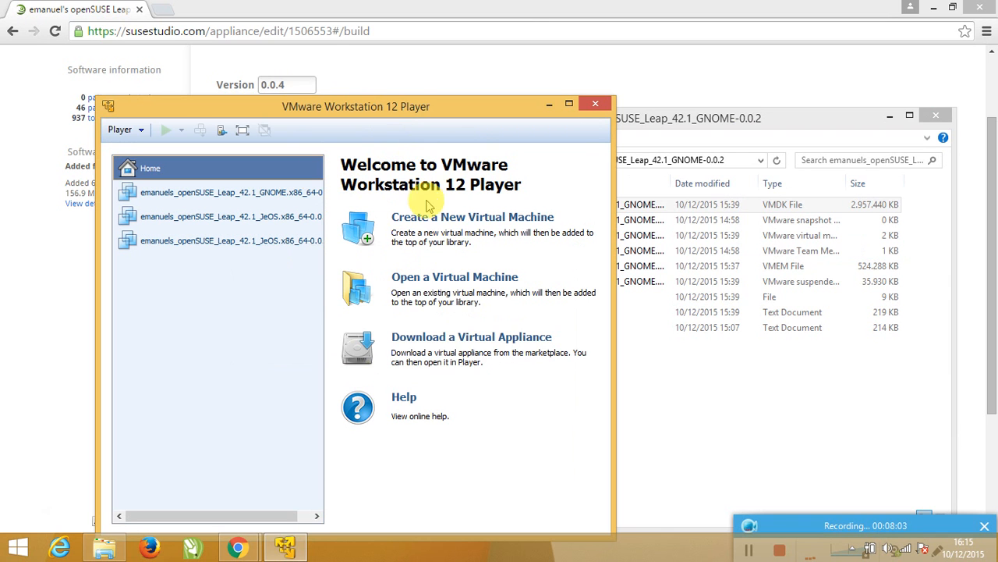
Open the openSUSE Leap 42.1 GNOME 0.0.2 virtual machine and play it in a maximized window
{"action": "left_click", "coordinate": [439, 283]}
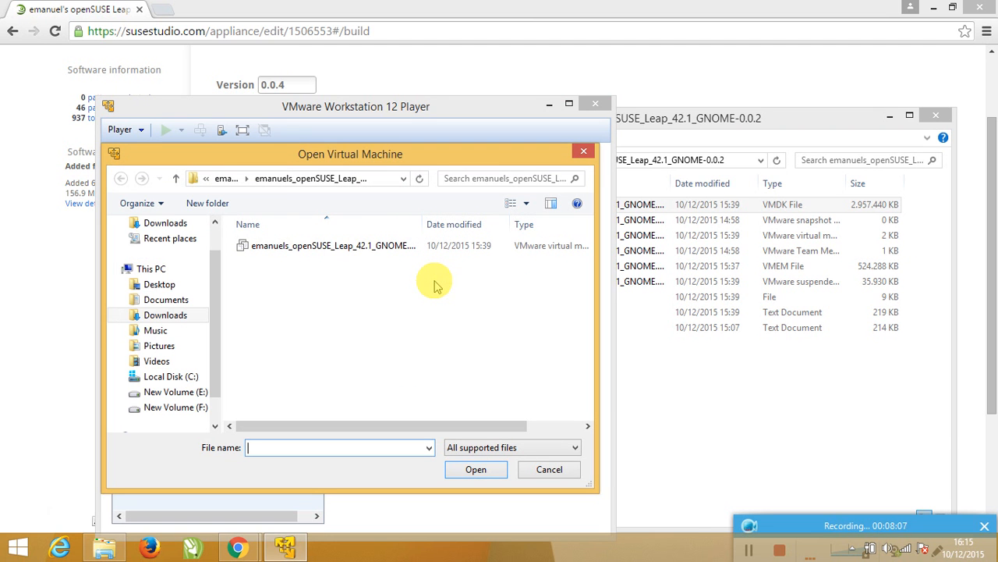
{"action": "left_click", "coordinate": [341, 244]}
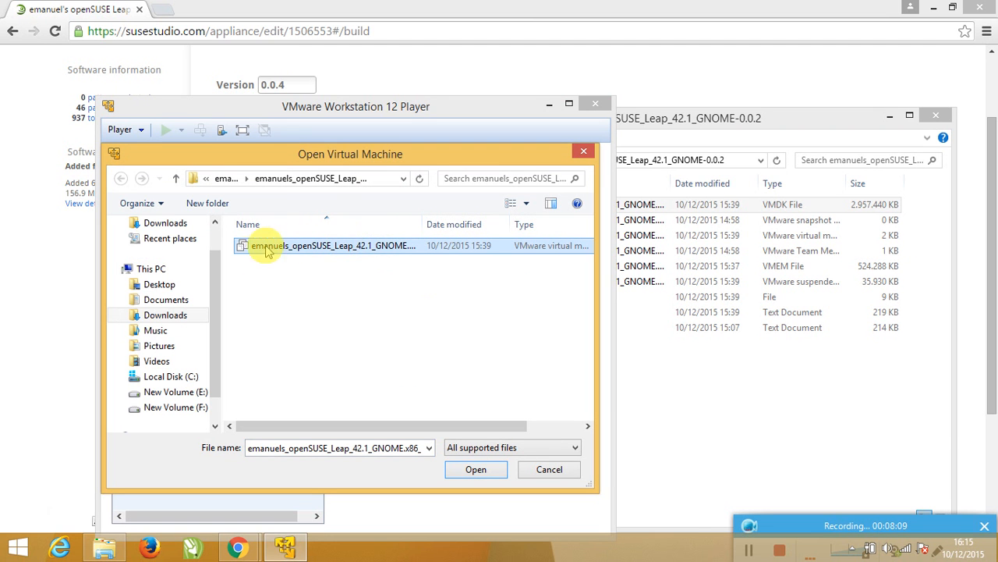
{"action": "left_click", "coordinate": [475, 470]}
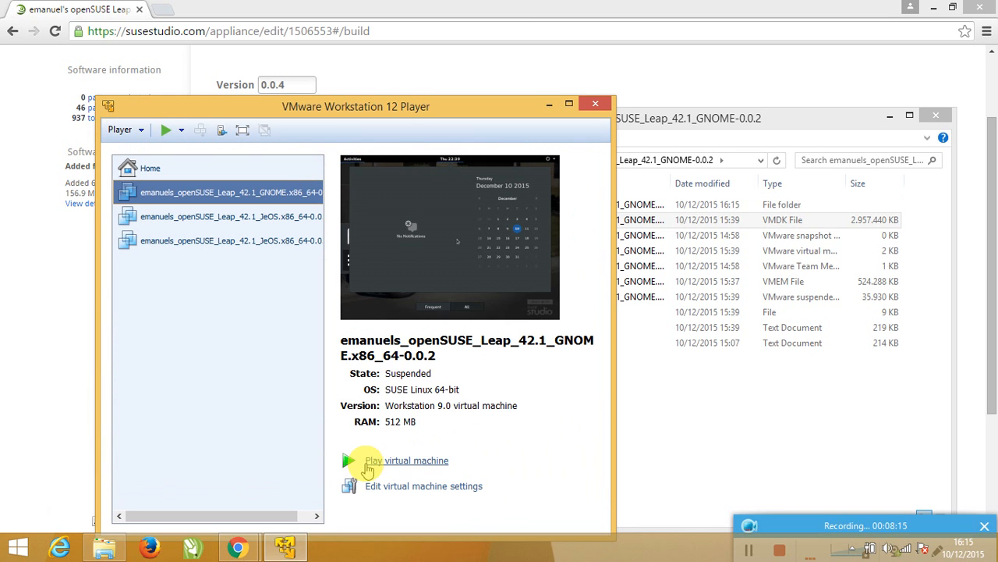
{"action": "left_click", "coordinate": [408, 464]}
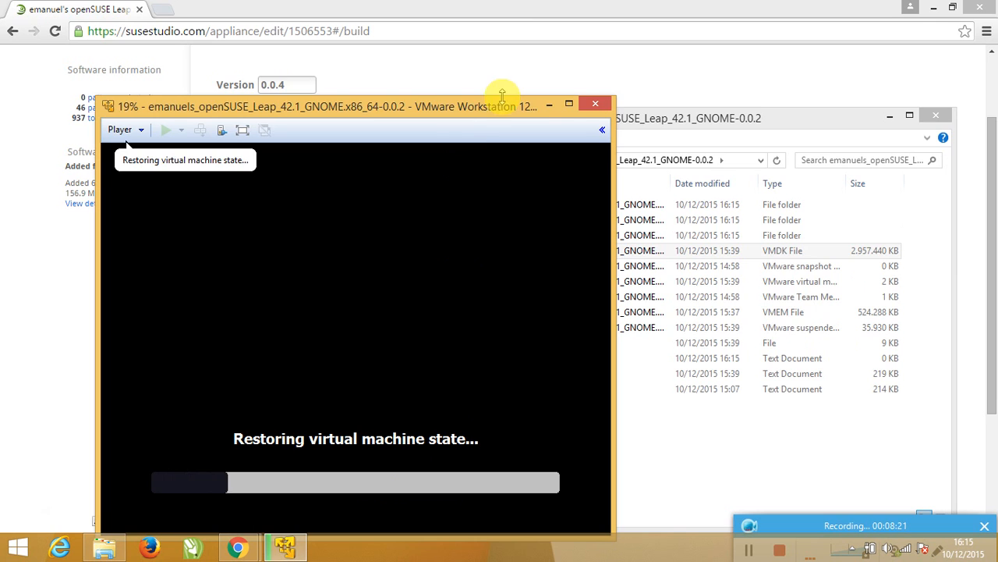
{"action": "left_click", "coordinate": [570, 104]}
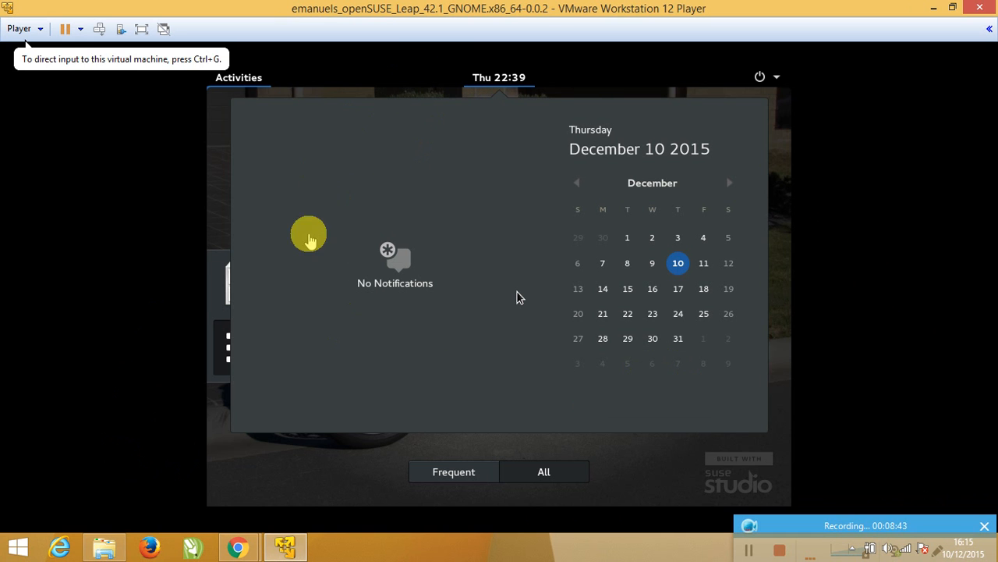
Dismiss the guest's calendar to look over all installed applications, and return to the openSUSE desktop
{"action": "left_click", "coordinate": [257, 468]}
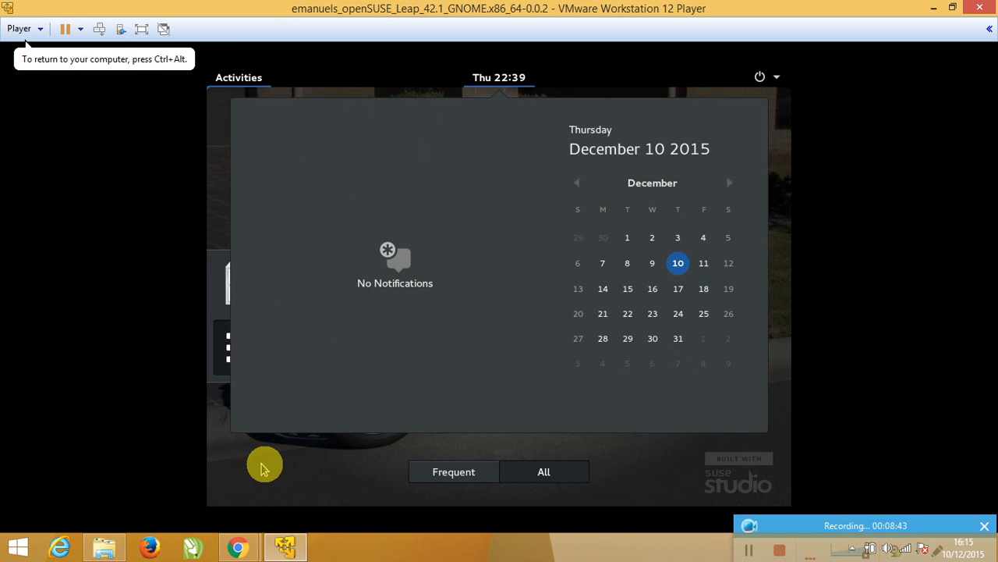
{"action": "left_click", "coordinate": [544, 472]}
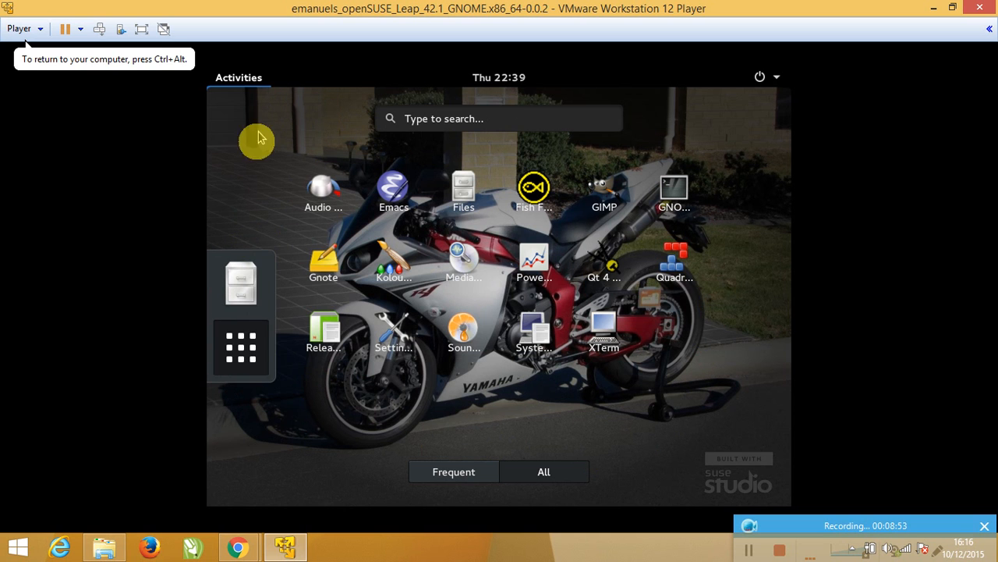
{"action": "left_click", "coordinate": [238, 341]}
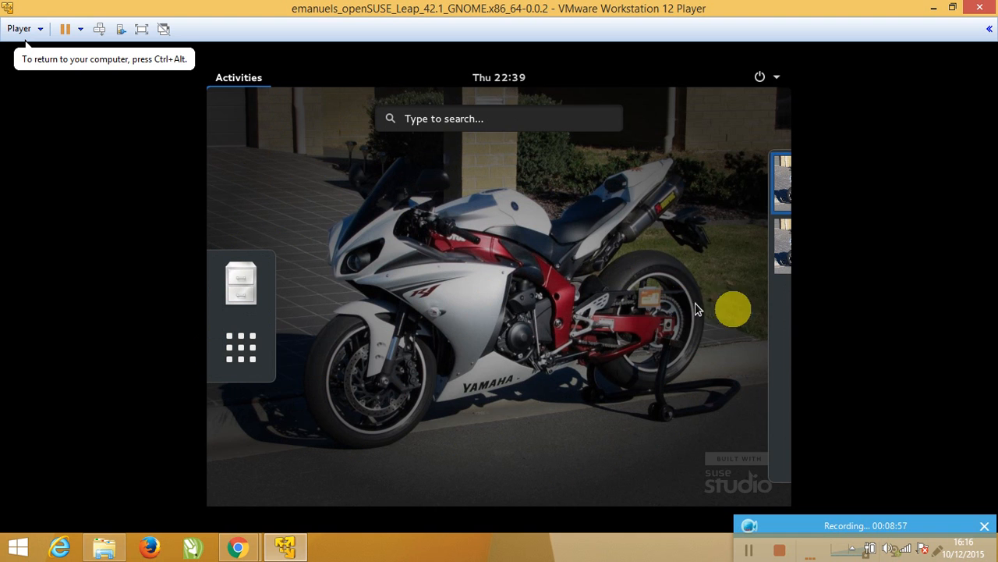
{"action": "left_click", "coordinate": [647, 319]}
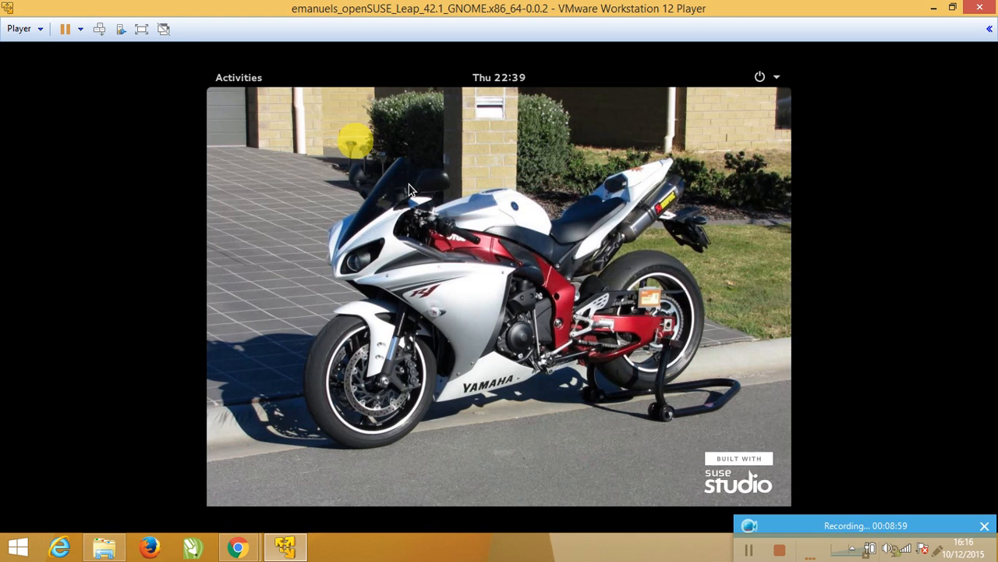